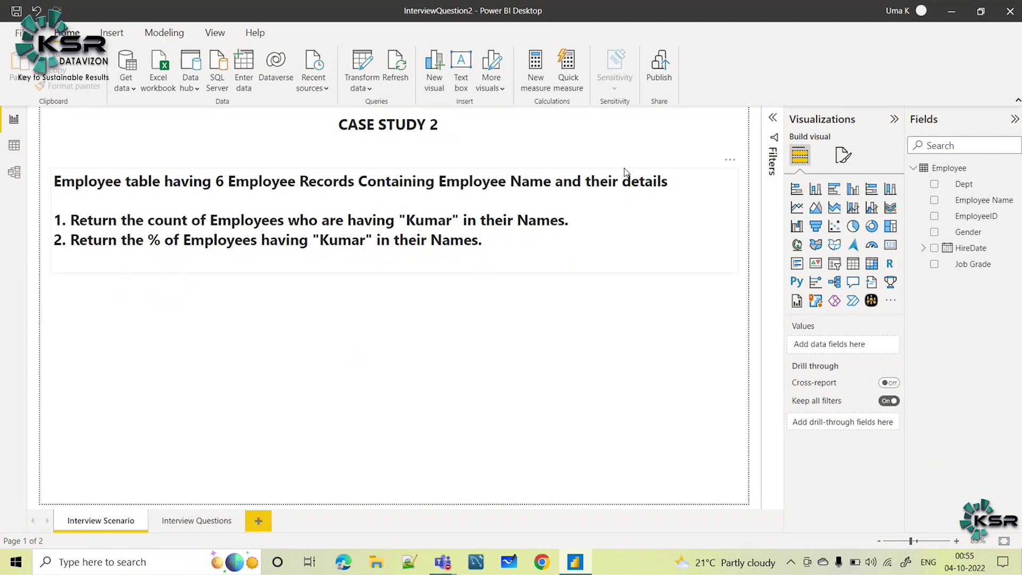
Step: Review the two case study questions on the report page and the employee records in the Employee table's data
left_click(14, 146)
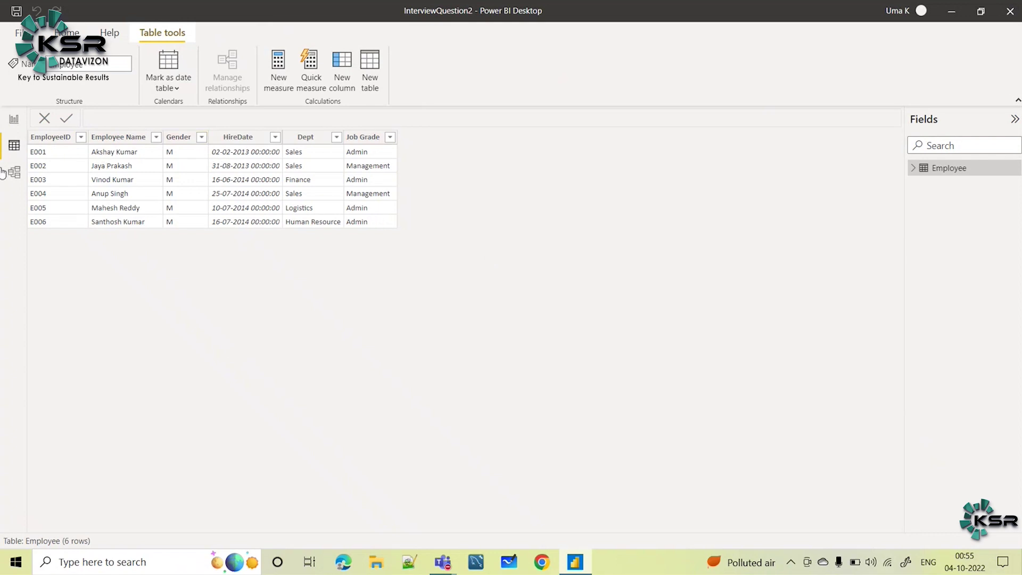
left_click(12, 121)
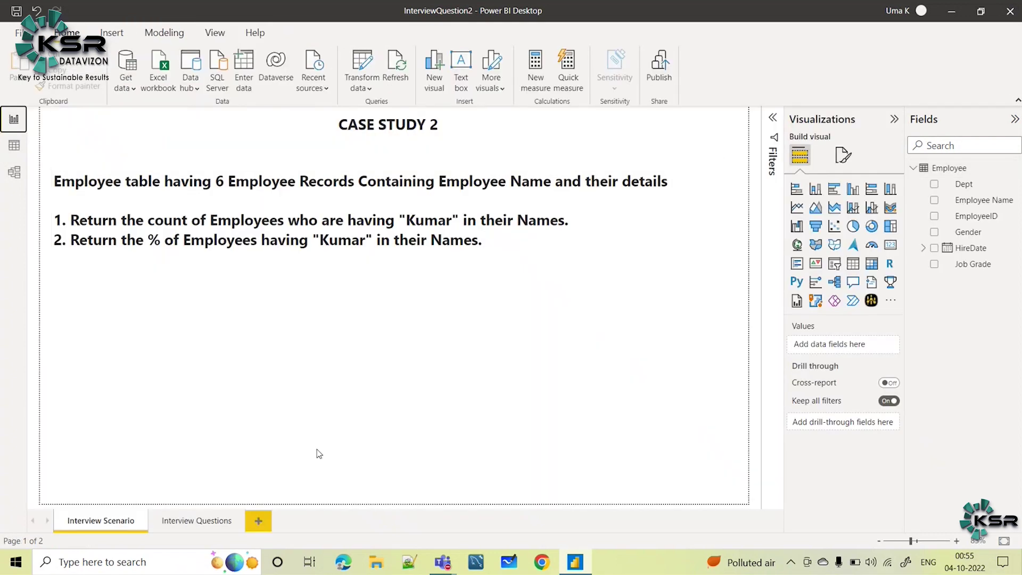
left_click(593, 215)
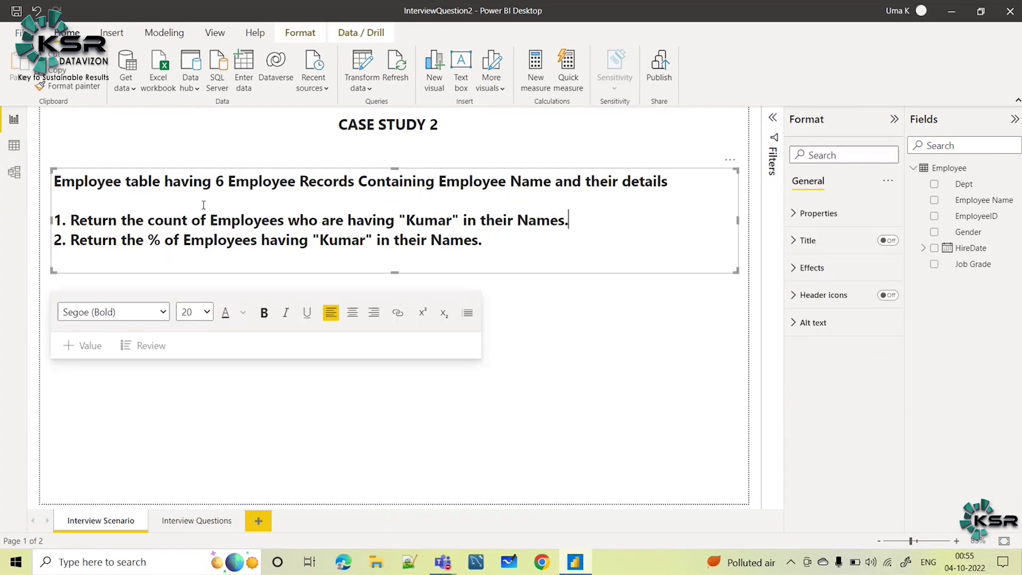
left_click(580, 424)
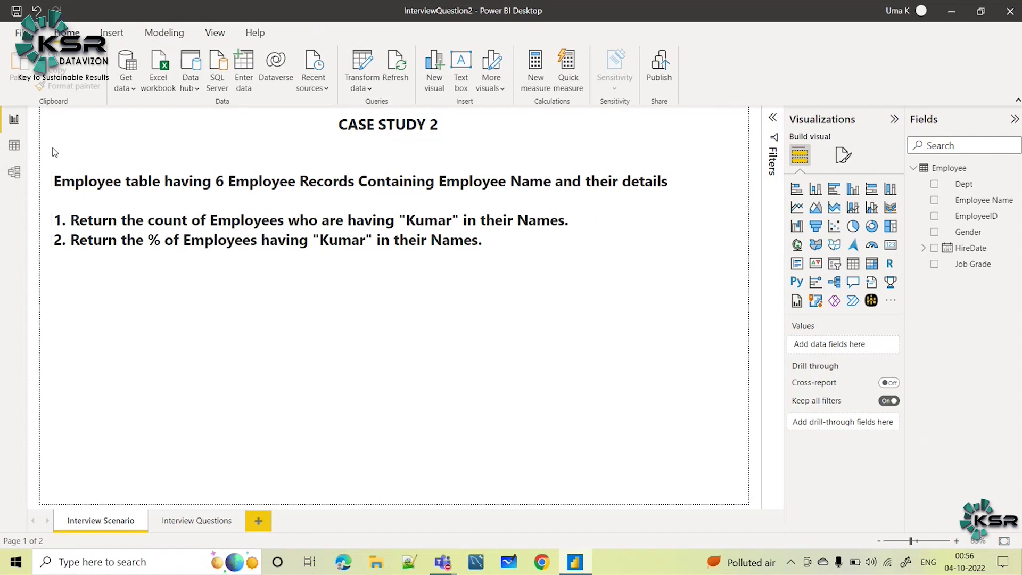
left_click(16, 149)
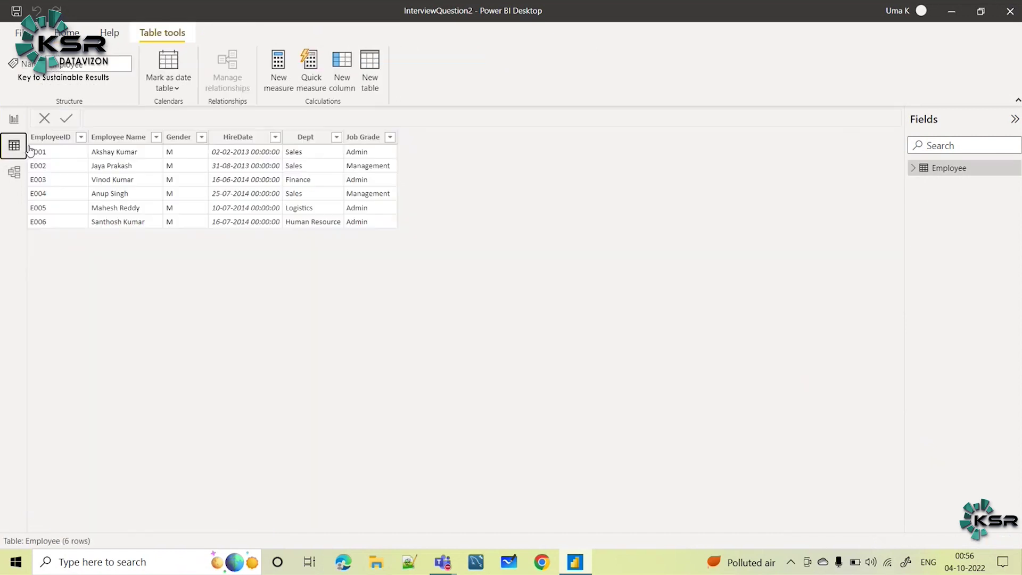
left_click(12, 121)
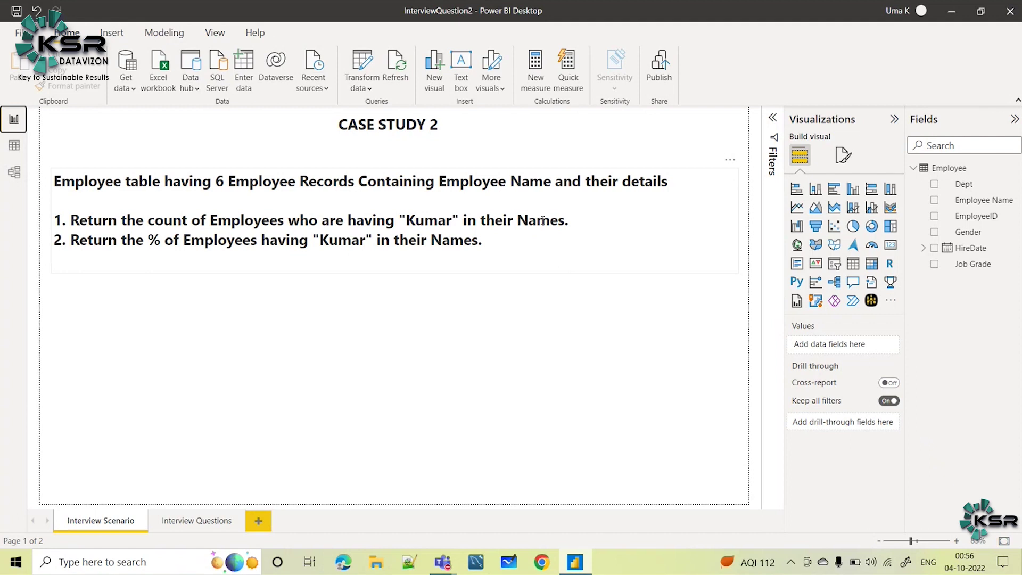
left_click(174, 220)
left_click(566, 308)
left_click(14, 145)
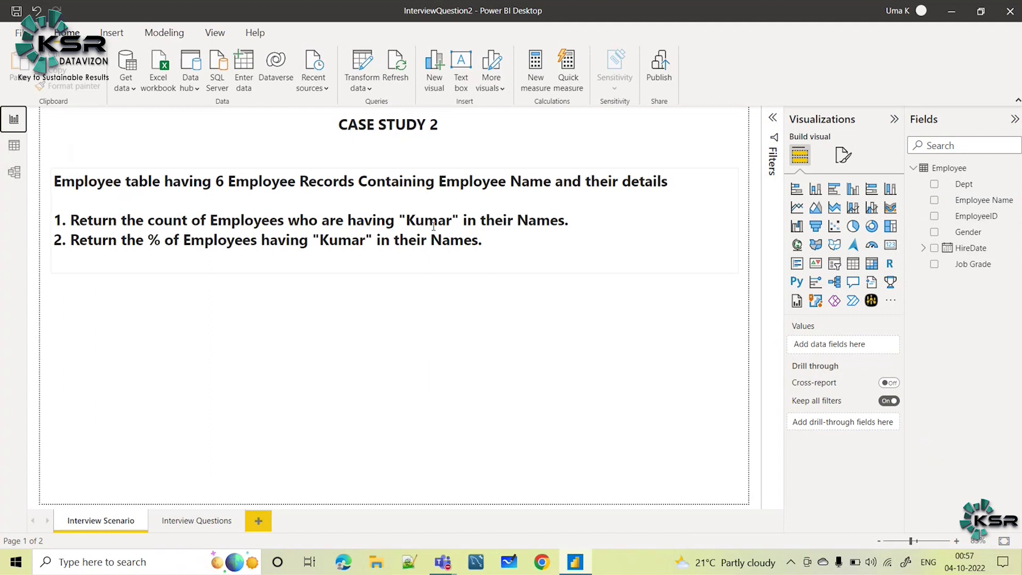
left_click(14, 146)
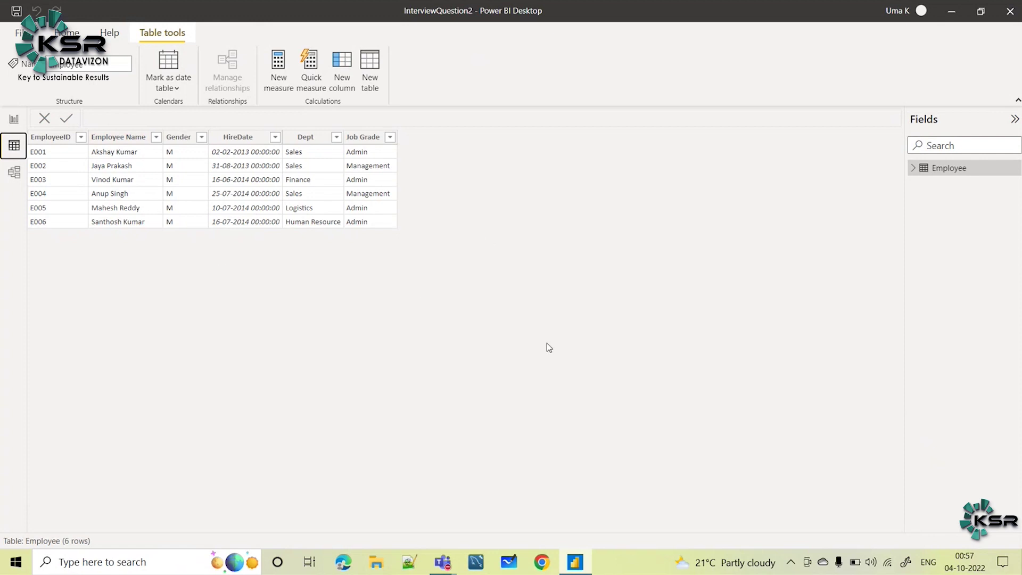
left_click(14, 121)
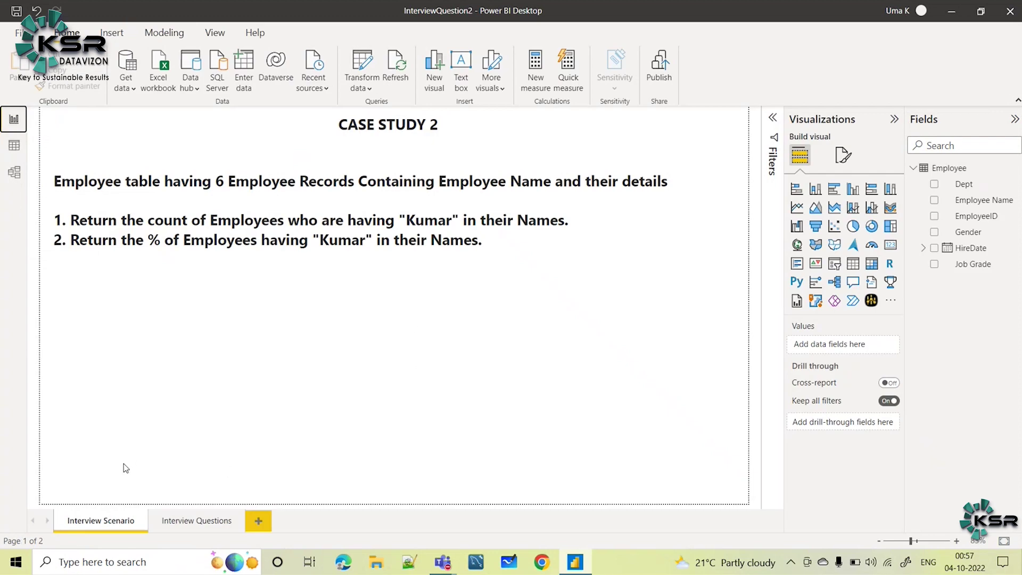
Step: Create a measure in the Employee table beginning Emps with Kumar Name = CALCULATE(COUNT(Employee[Employee Name])
left_click(942, 169)
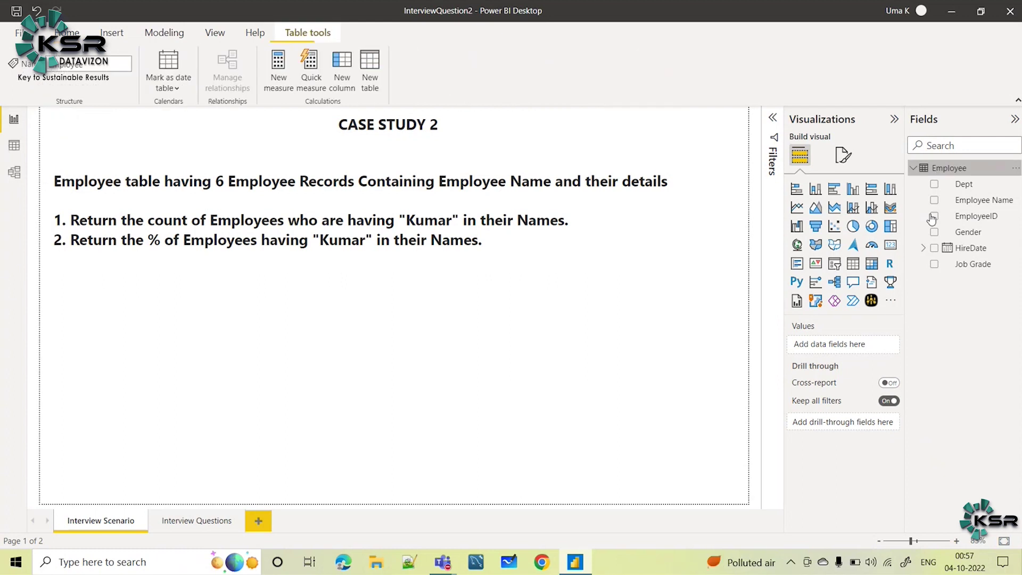
left_click(278, 65)
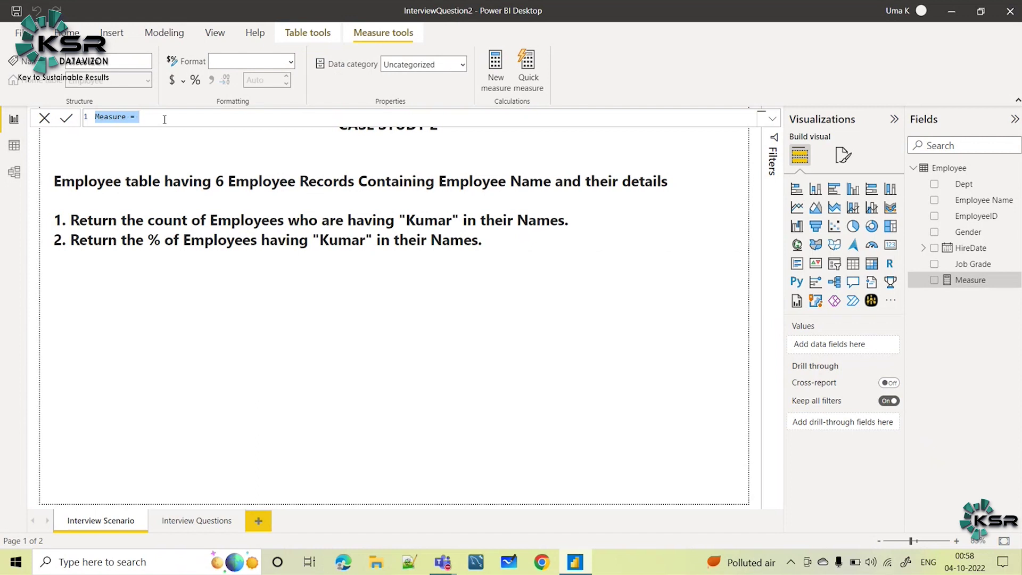
type("Emps with Kumar Name")
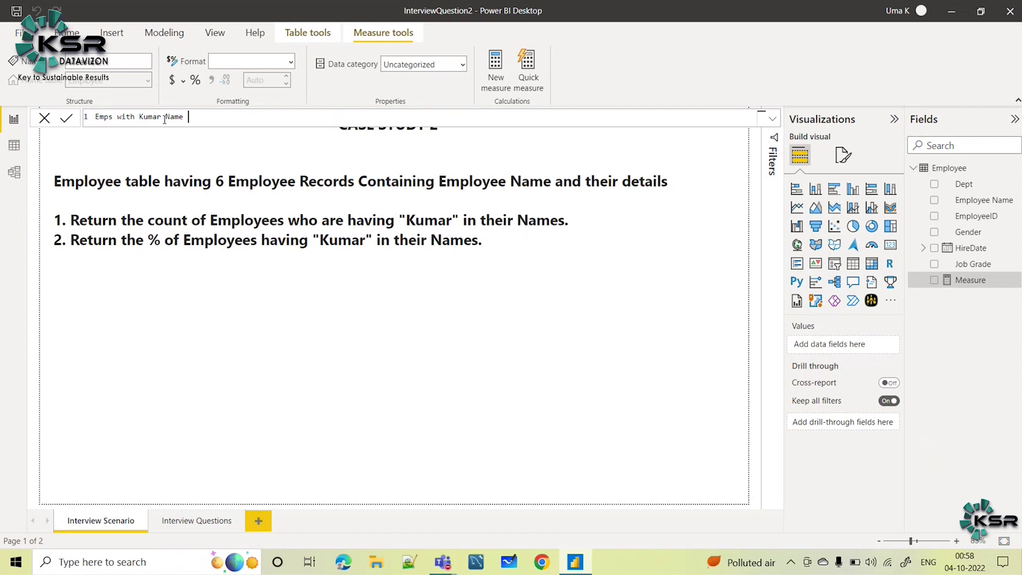
type("= cal")
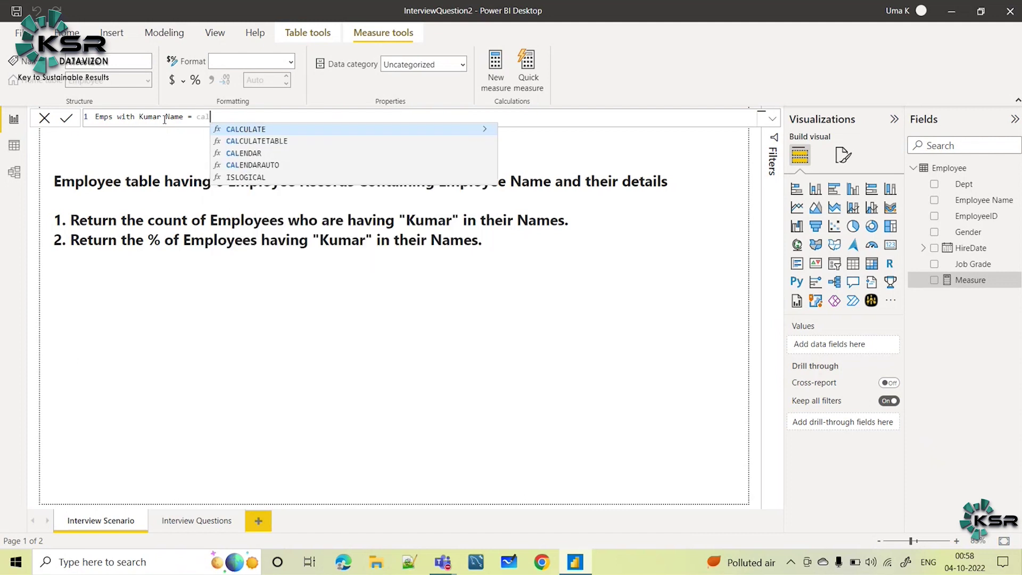
key("Tab")
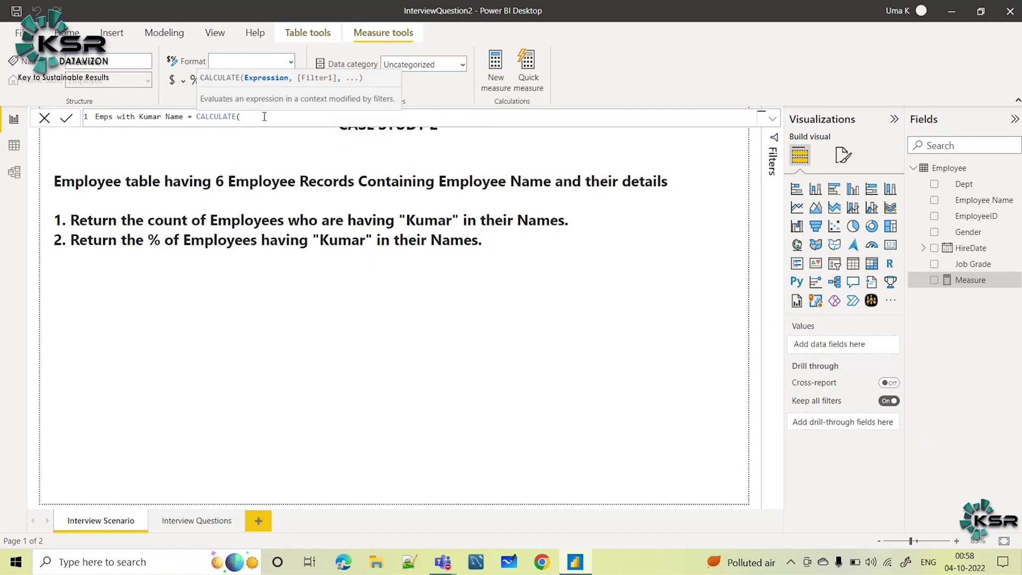
type("coun")
key("Tab")
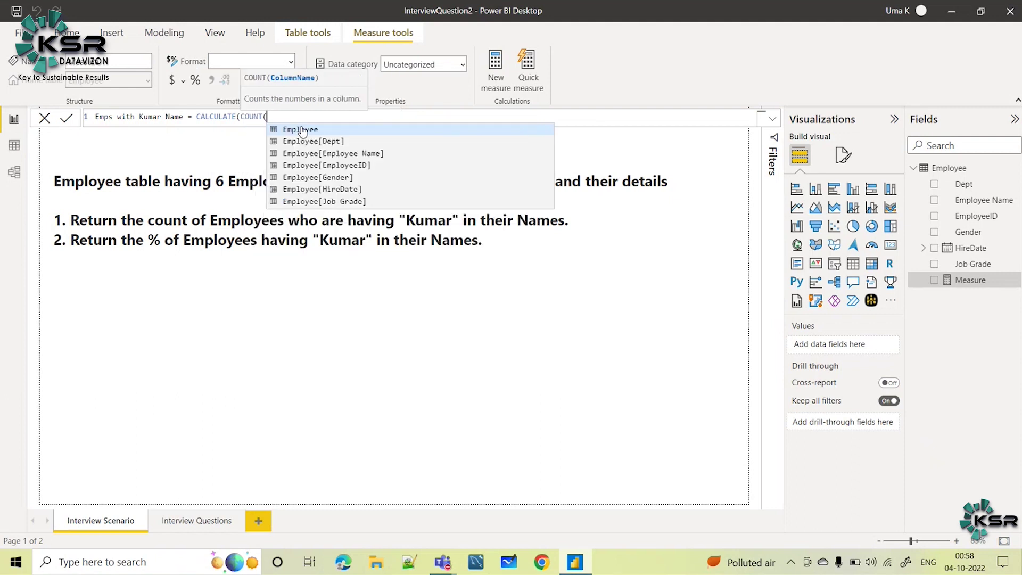
type("Employ")
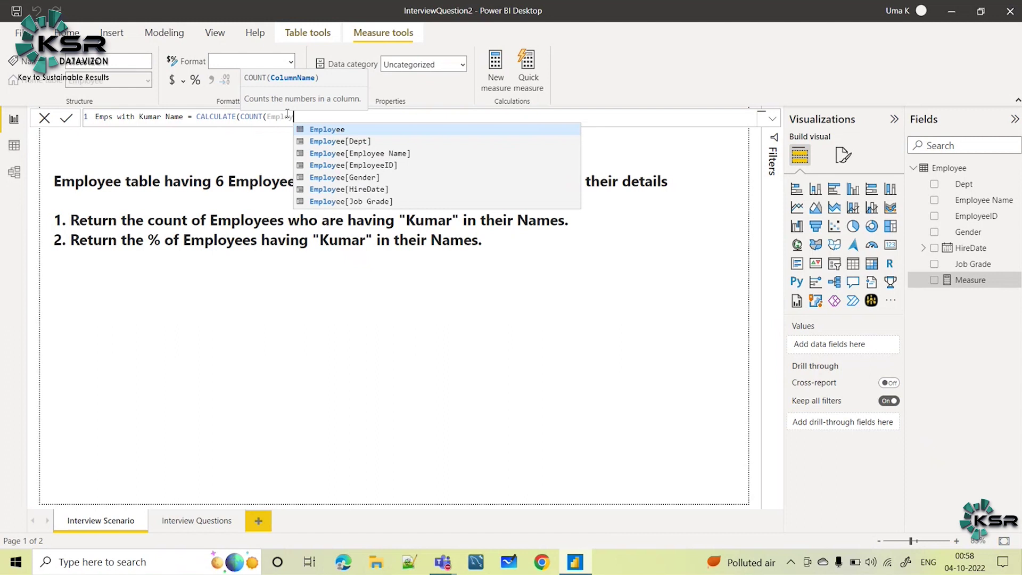
left_click(357, 154)
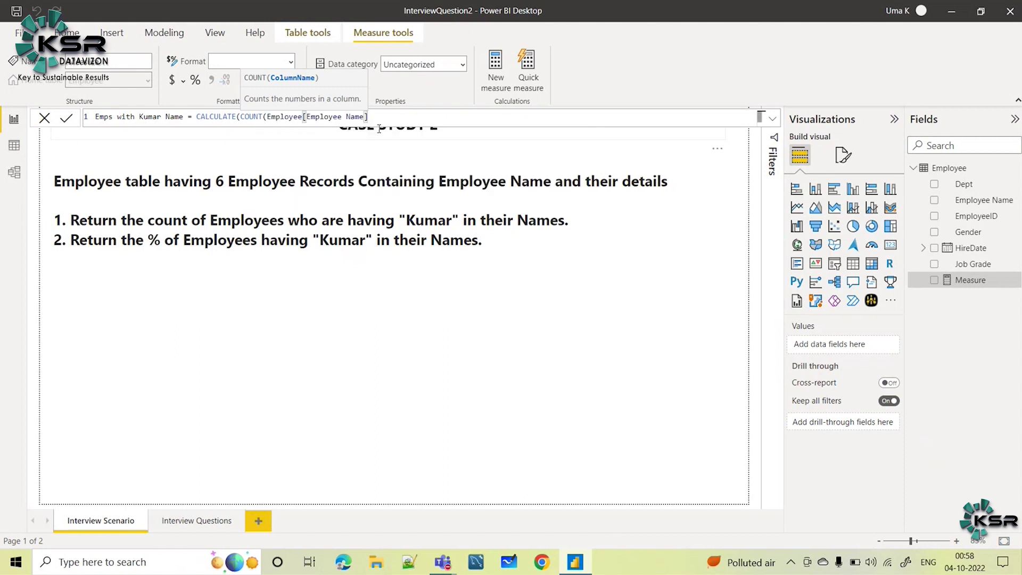
scroll(384, 119, "up", 2)
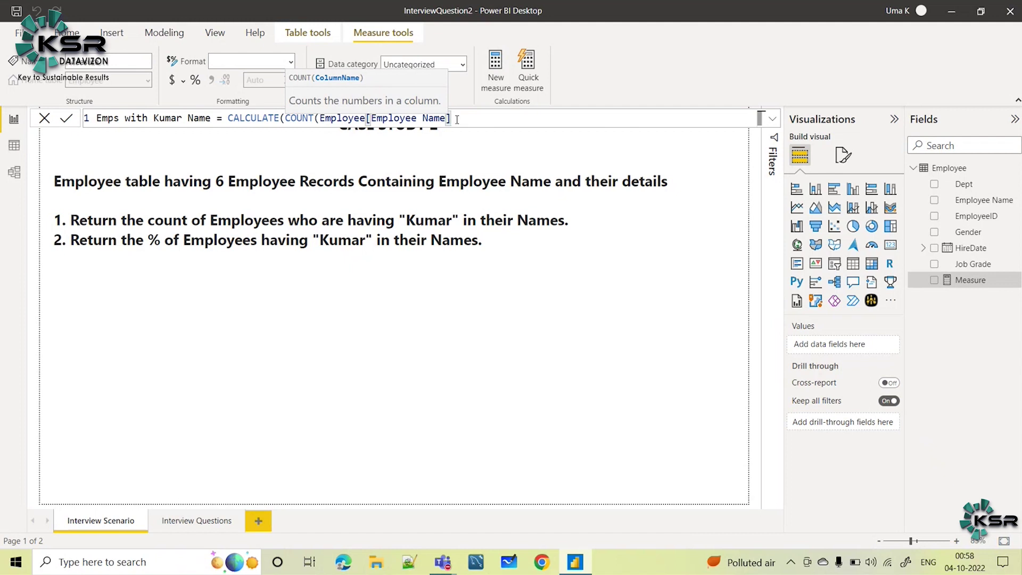
type(")")
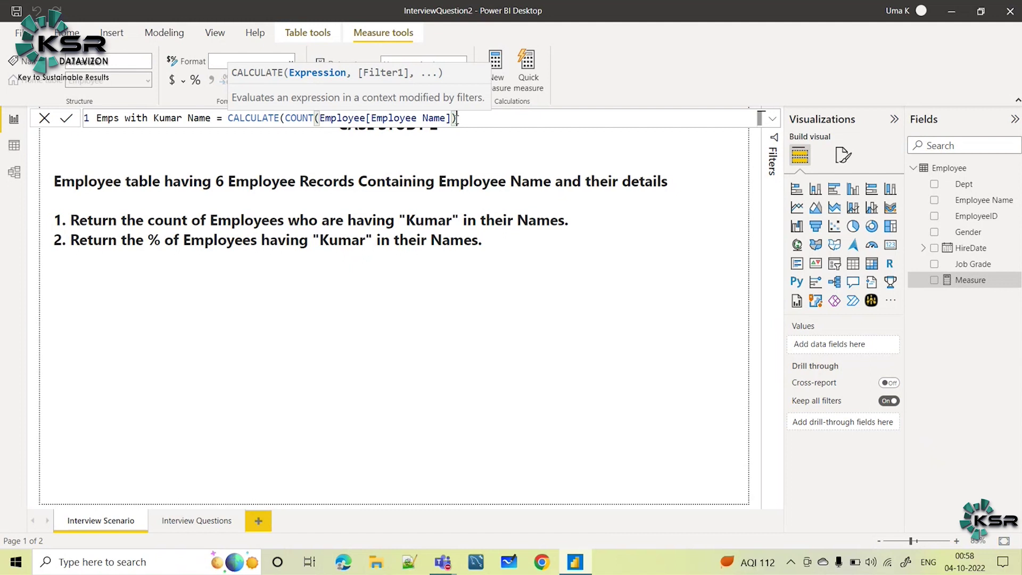
Step: Complete the measure with the filter argument SEARCH("kumar",Employee[Employee Name],1,0), close the CALCULATE expression and commit it
type(",")
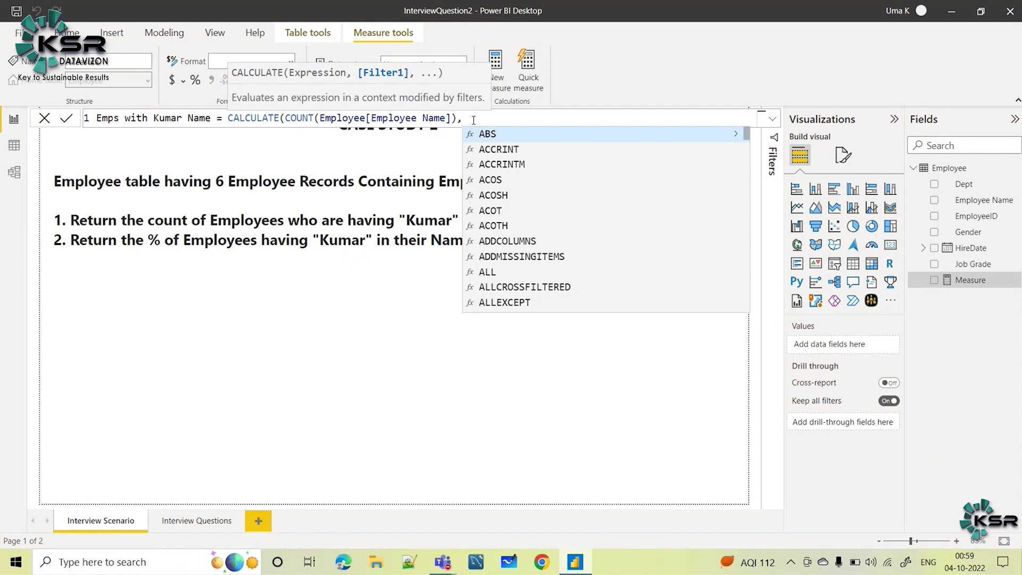
type("sear")
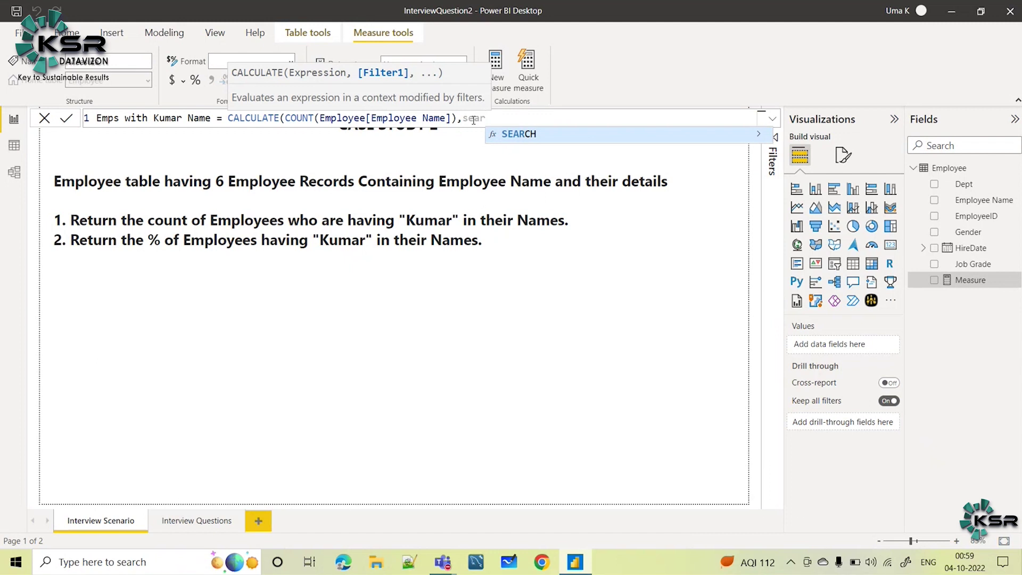
left_click(523, 136)
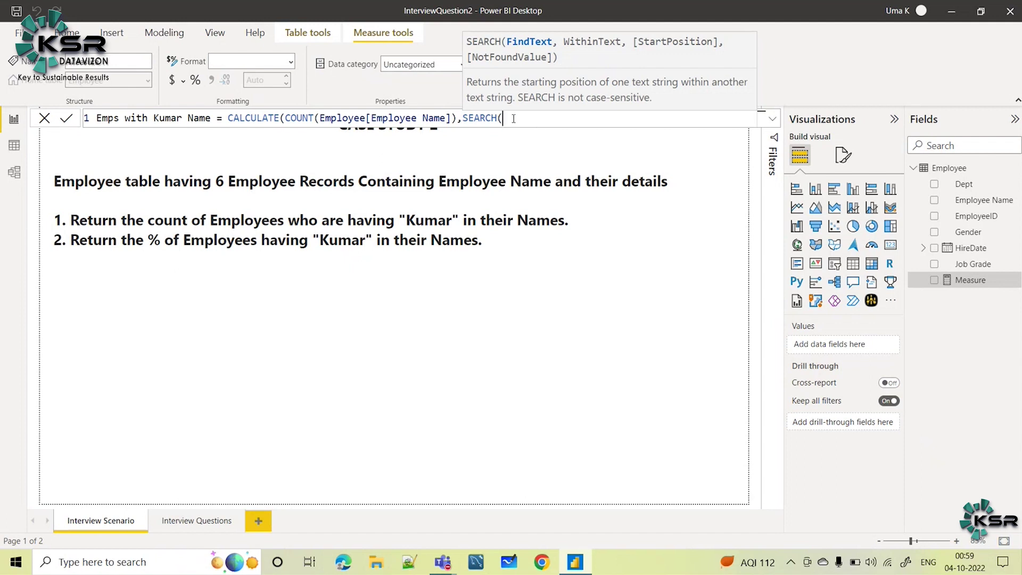
type("\"kumar\",")
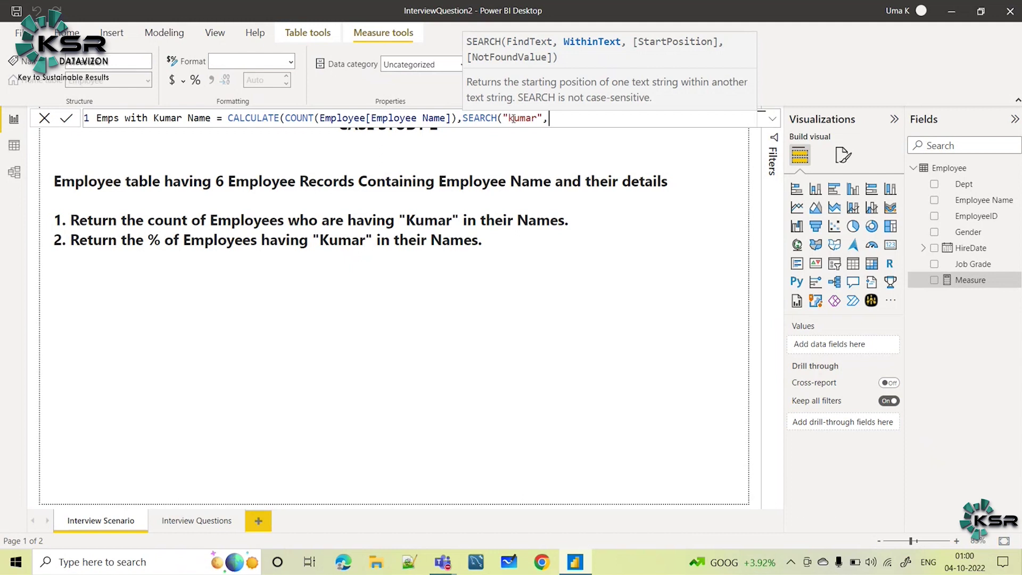
type("employ")
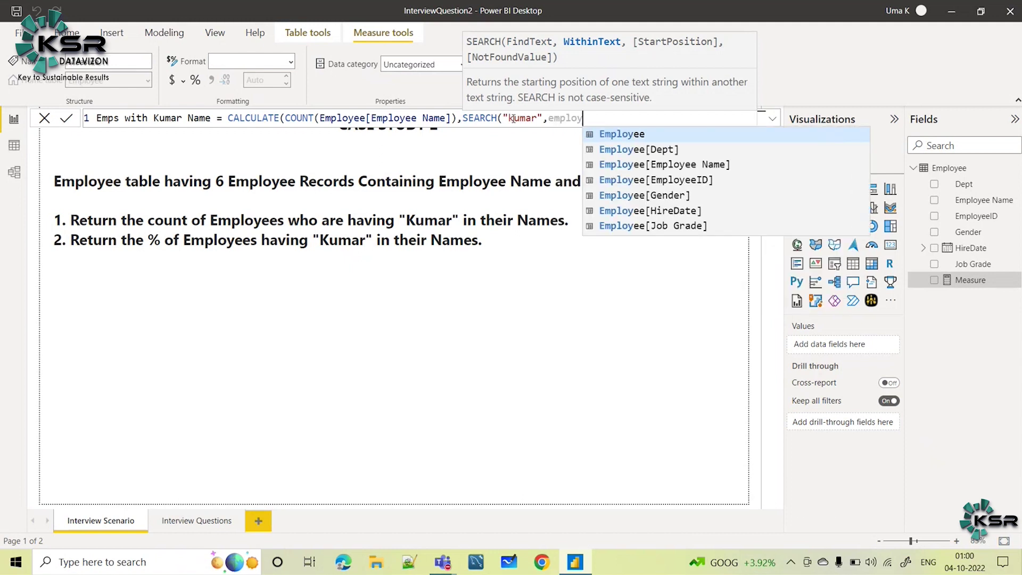
left_click(642, 164)
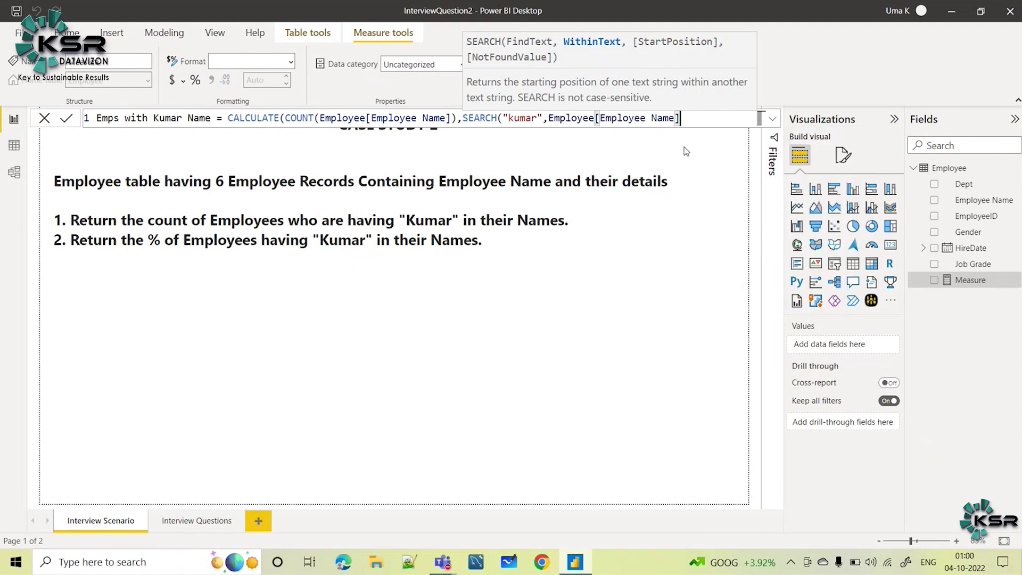
type(",")
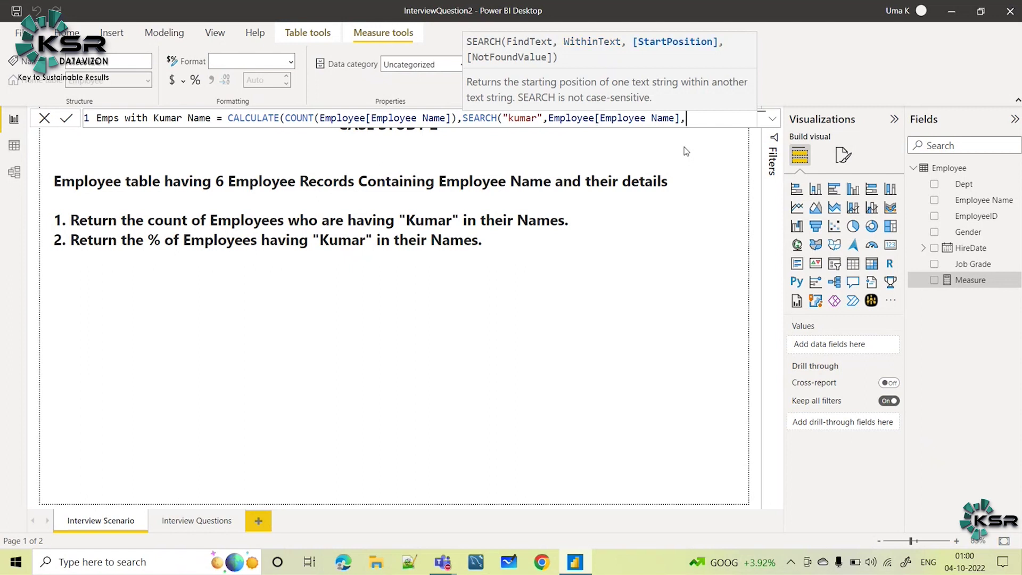
type("1")
type(",")
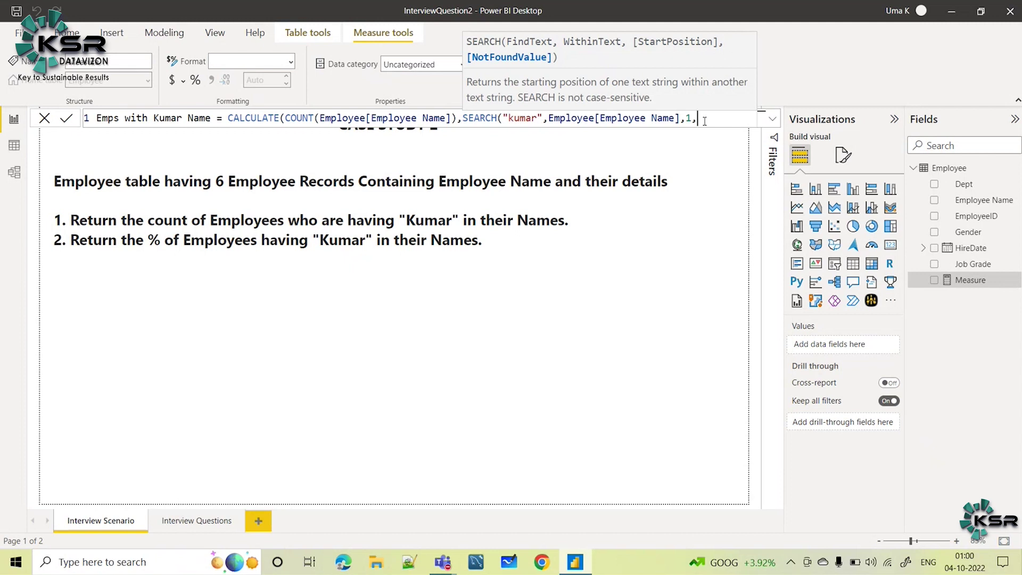
type("0)")
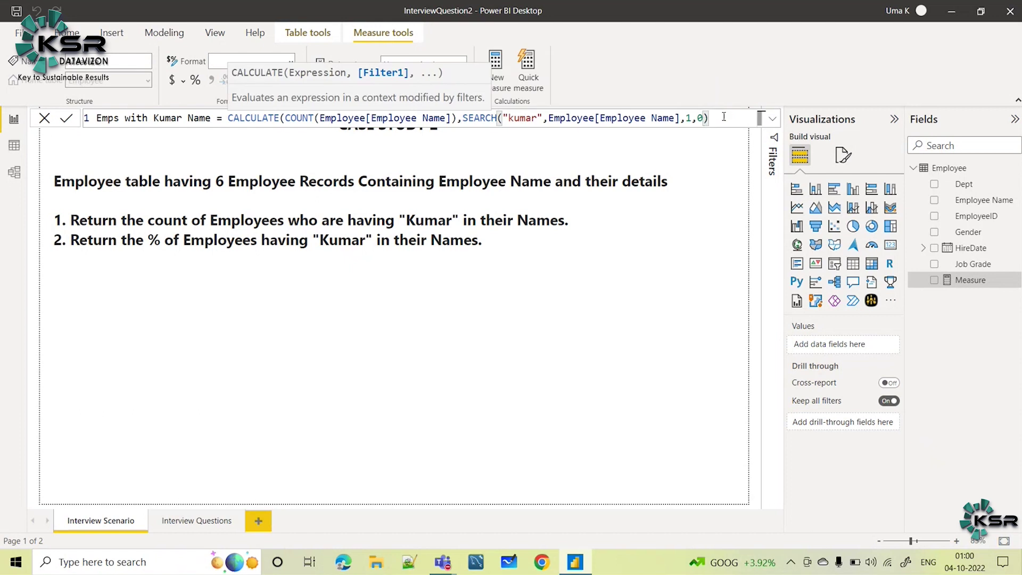
type(")")
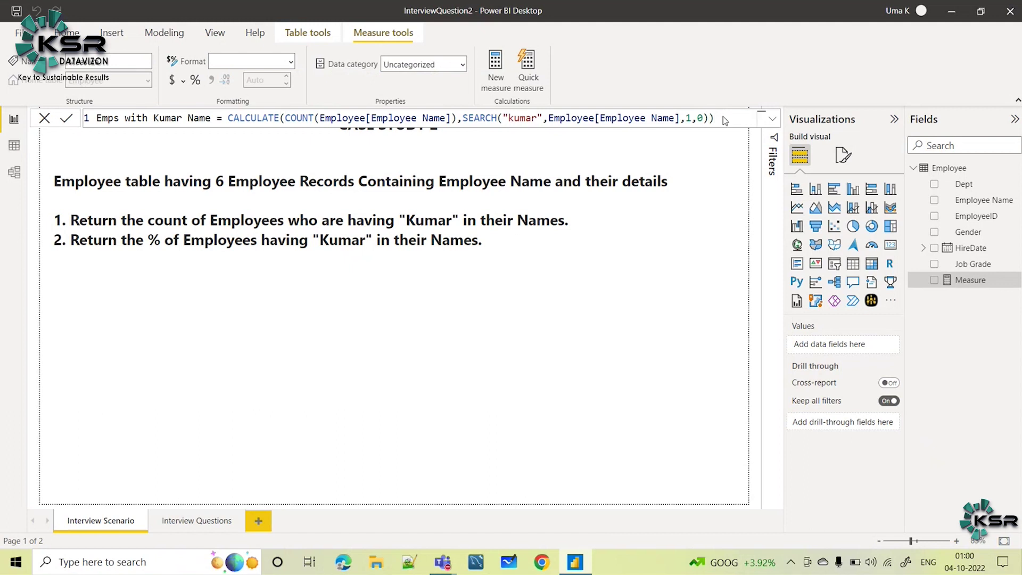
key("Return")
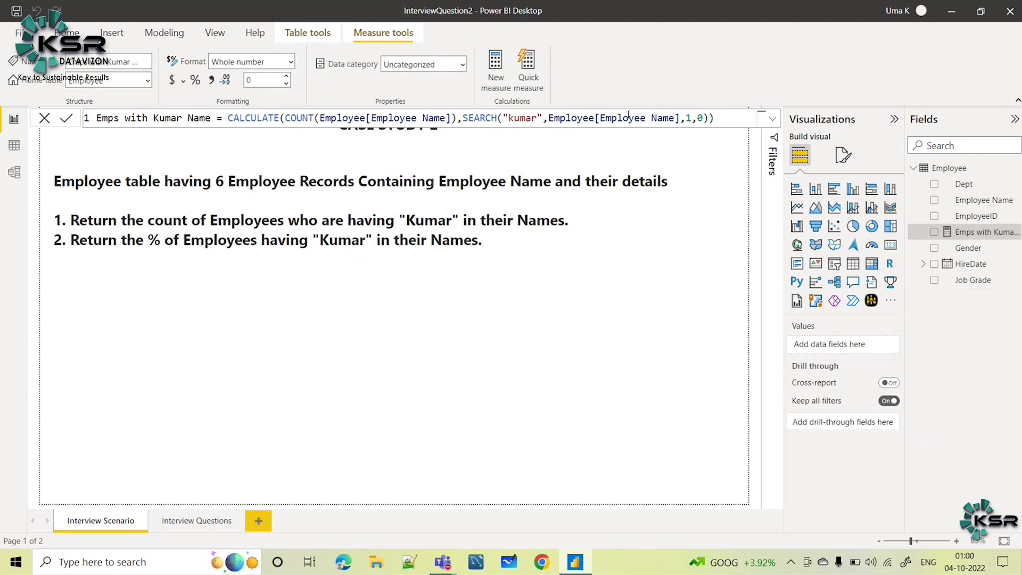
Step: Add a card visual showing Emps with Kumar Name and resize it to a narrower, taller box below the questions
left_click(89, 388)
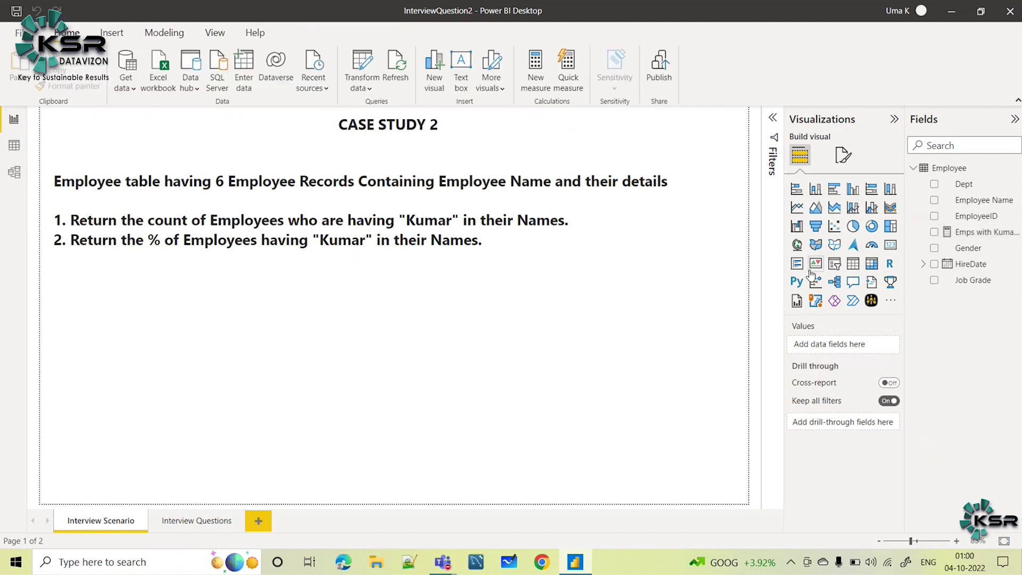
left_click(890, 246)
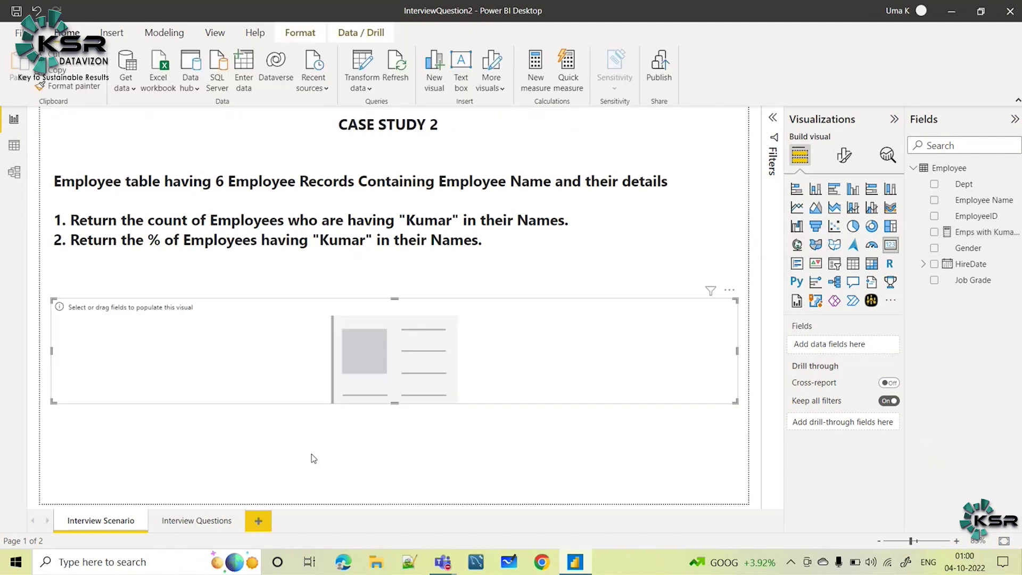
left_click_drag(996, 237, 831, 345)
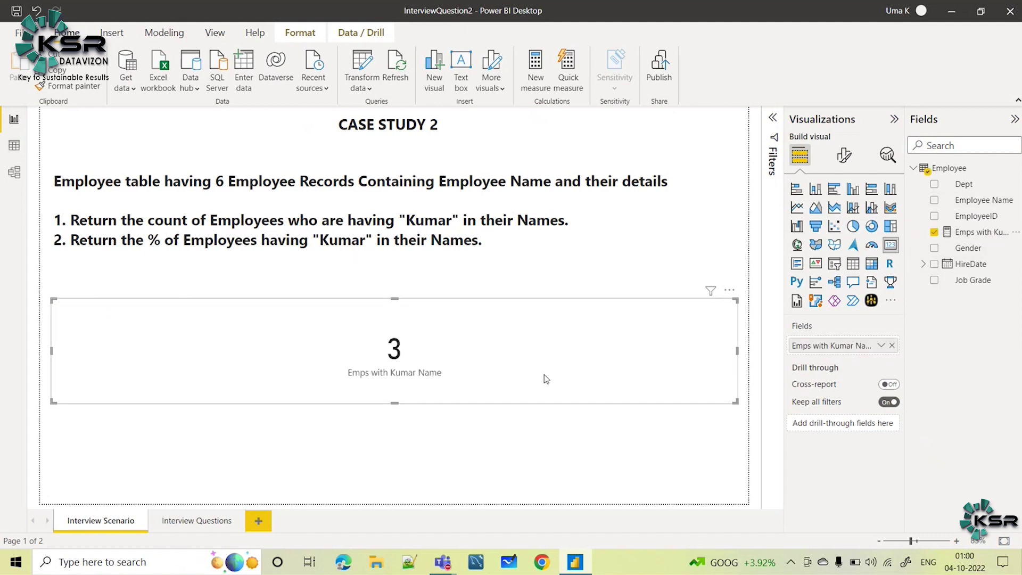
left_click_drag(736, 402, 318, 455)
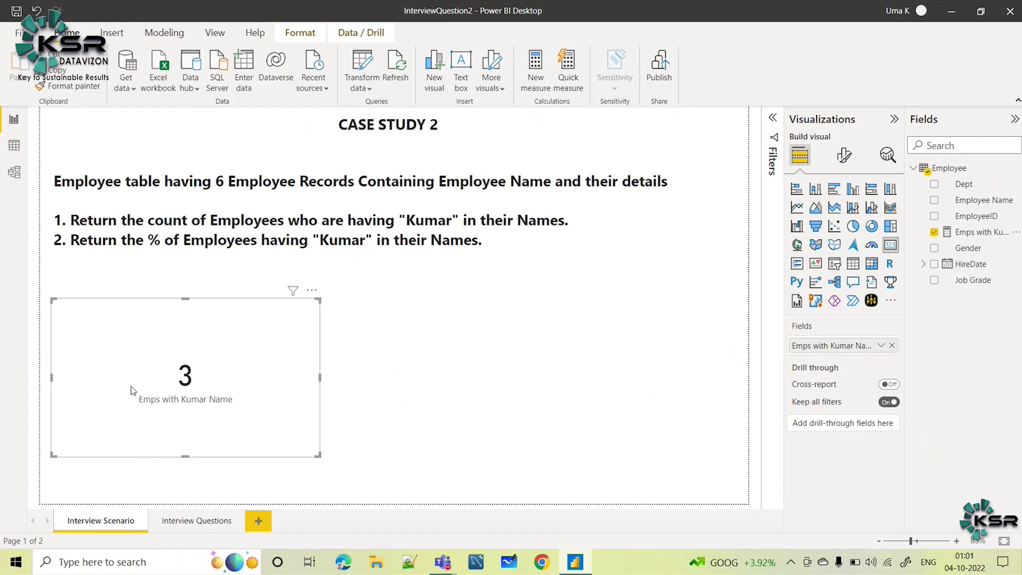
Step: Review the employee records in the Employee table, the Emps with Kumar Name formula and the second case study question
left_click(14, 145)
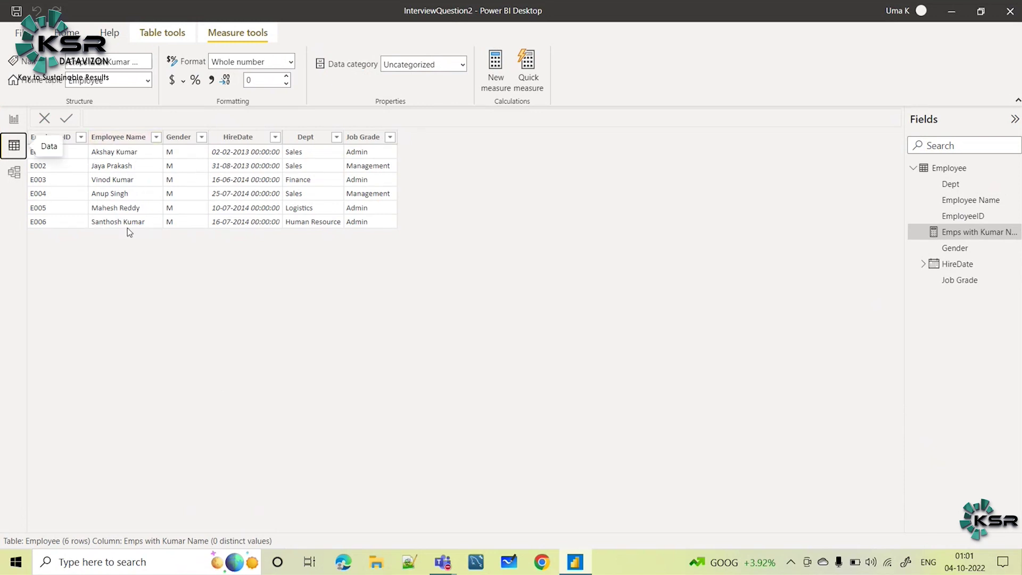
left_click(12, 119)
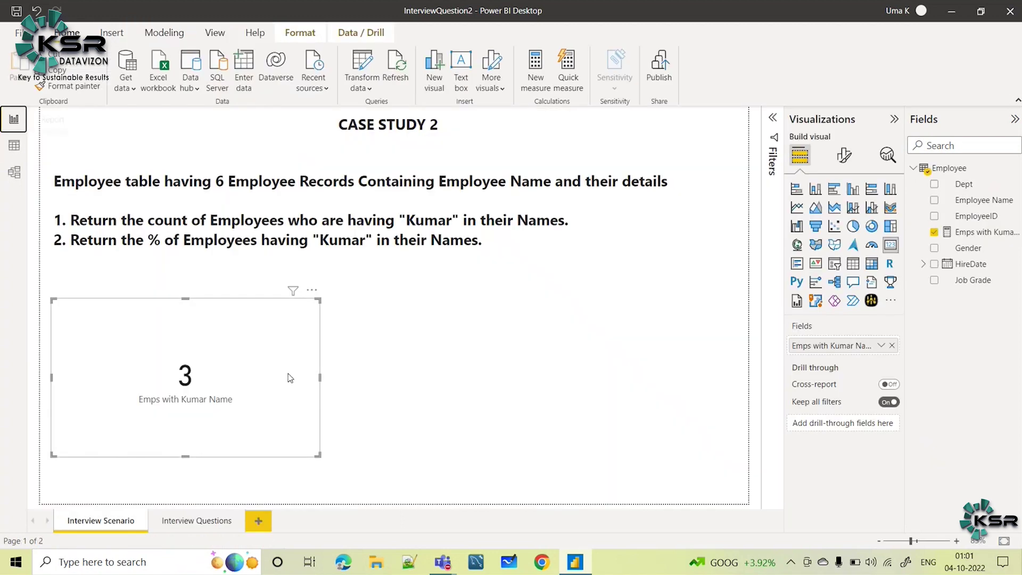
left_click(975, 234)
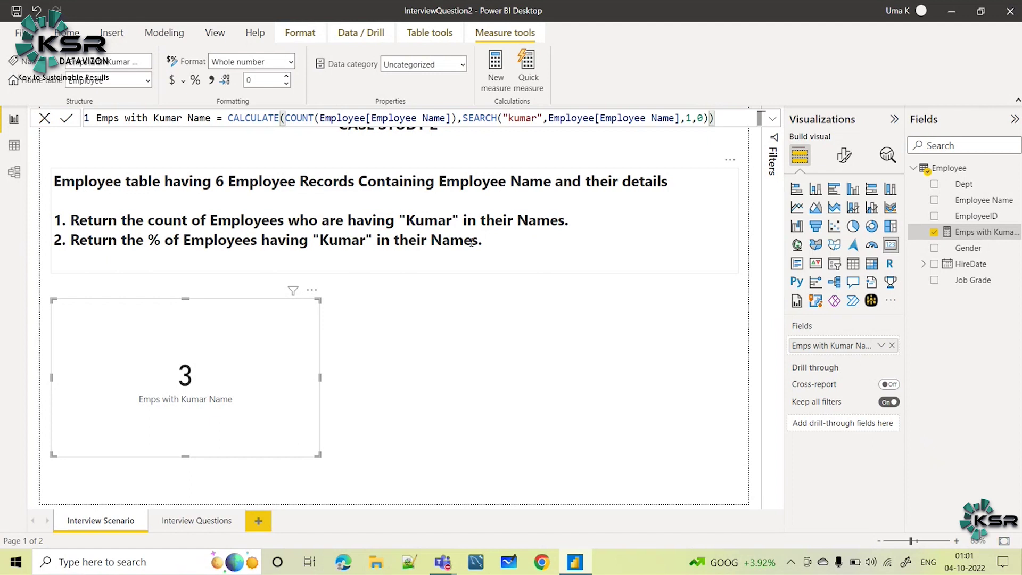
left_click(265, 236)
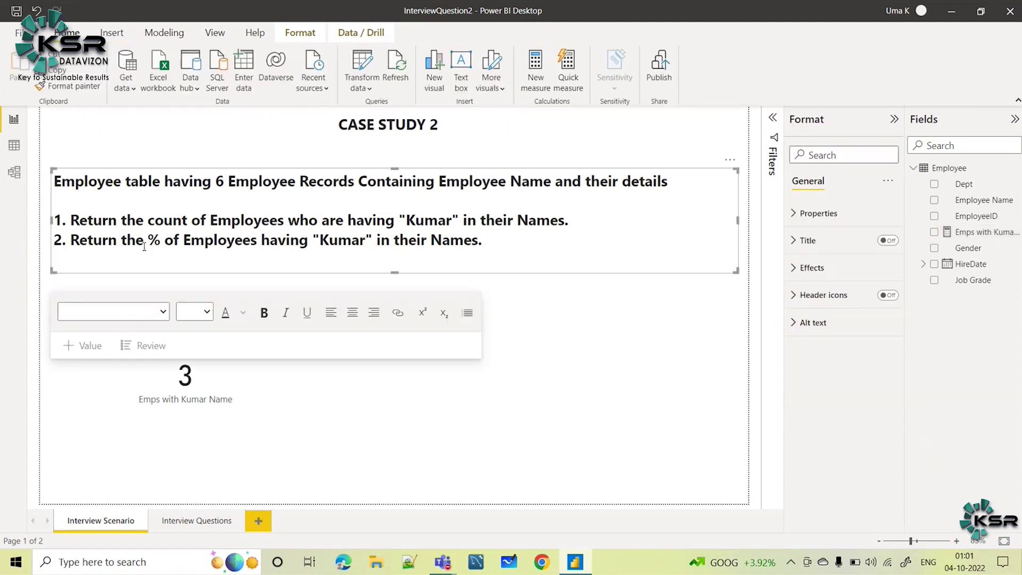
left_click(166, 240)
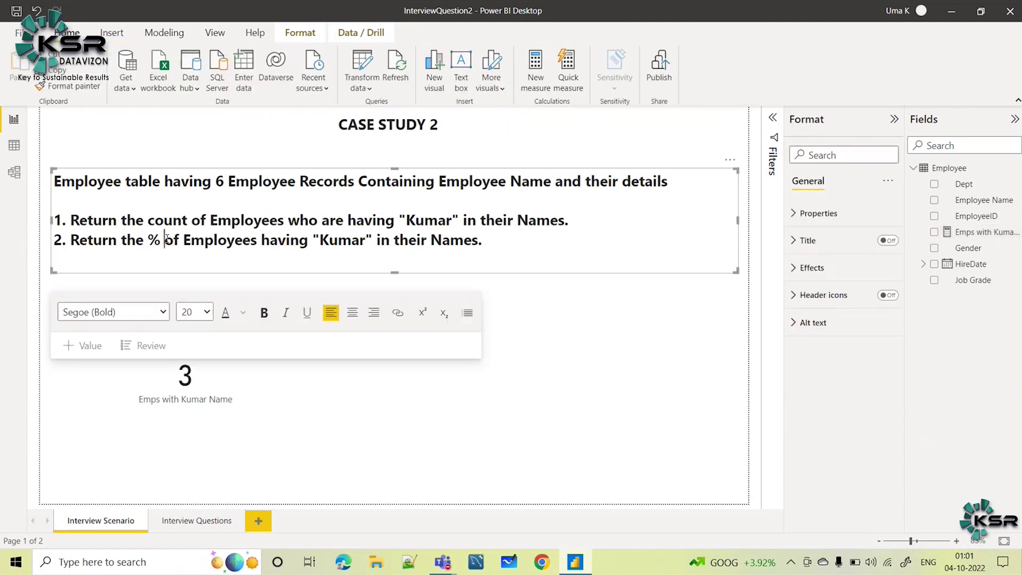
left_click(642, 437)
left_click(298, 421)
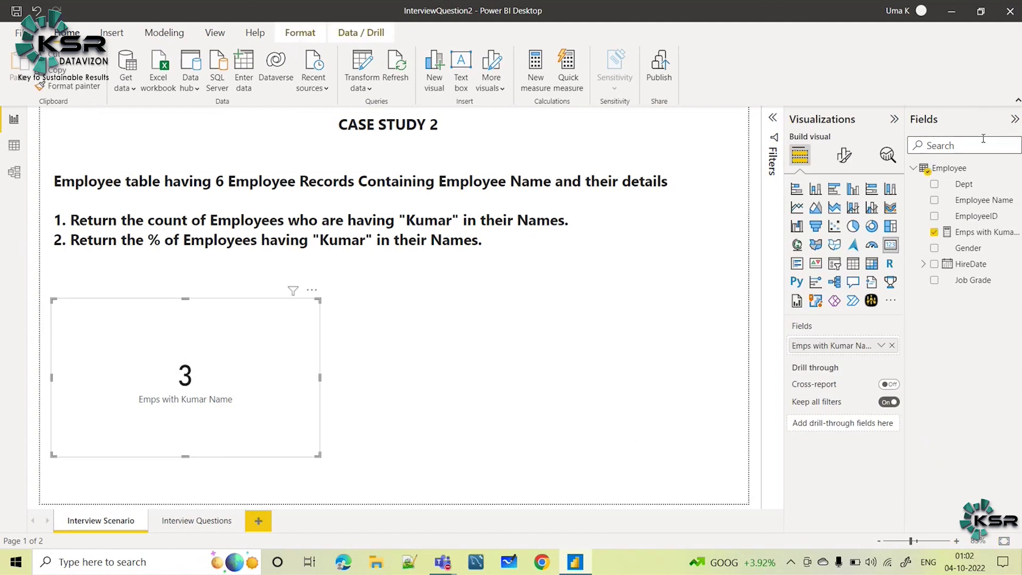
Step: Create a measure in the Employee table beginning % of Emps with Kumar Name = DIVIDE(Employee[Emps with Kumar Name],
left_click(966, 170)
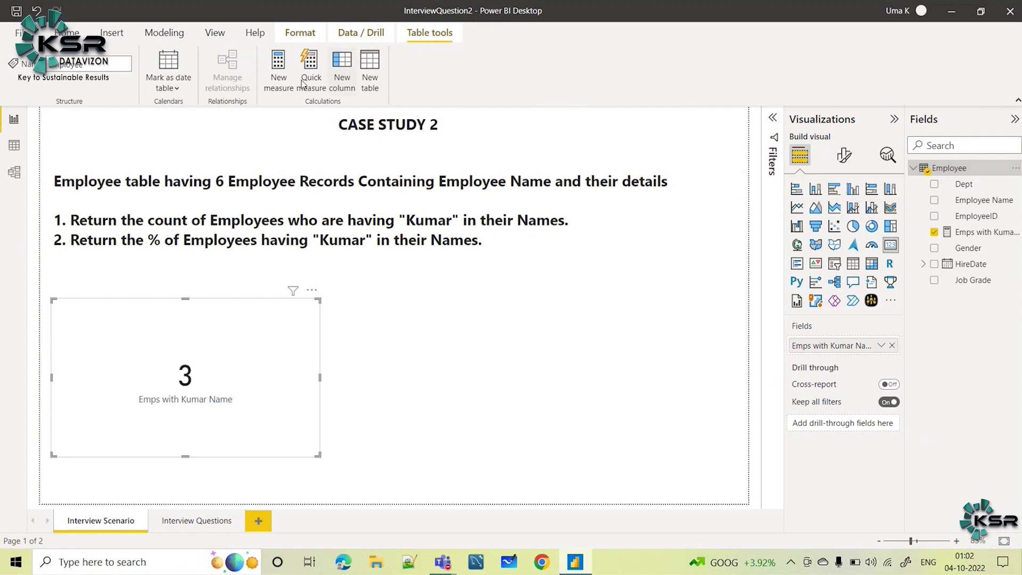
left_click(278, 69)
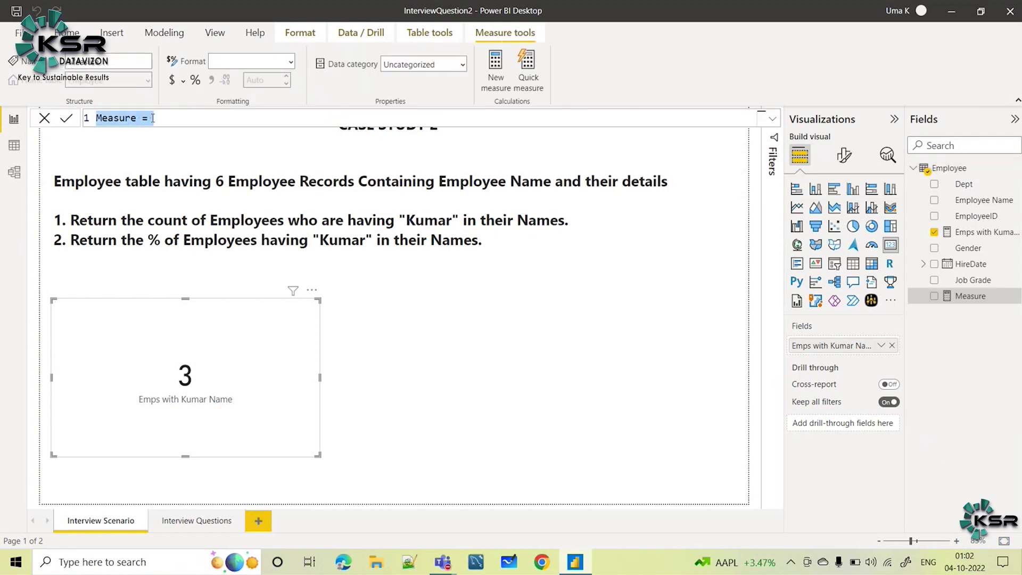
type("%")
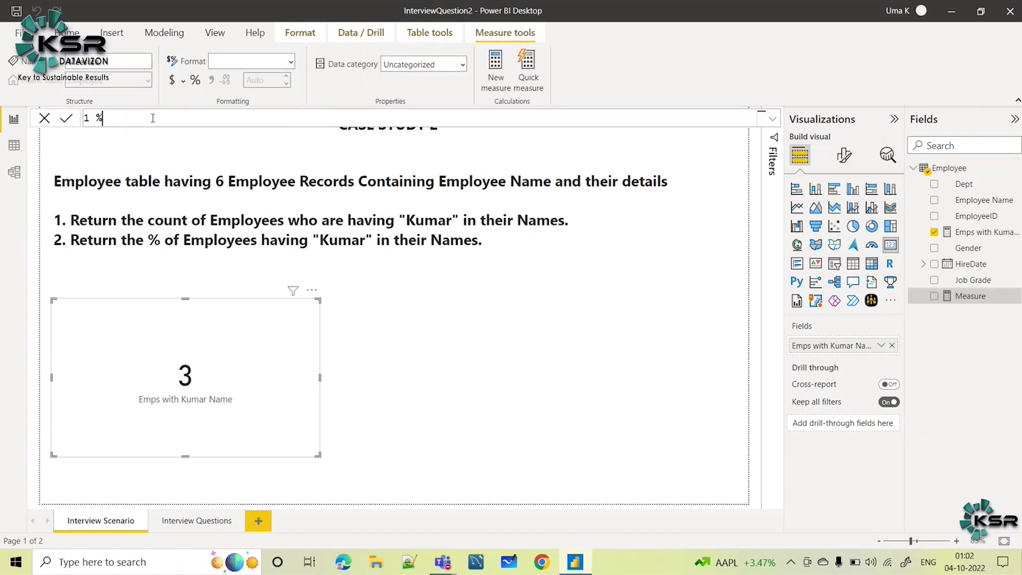
type(" of Emps")
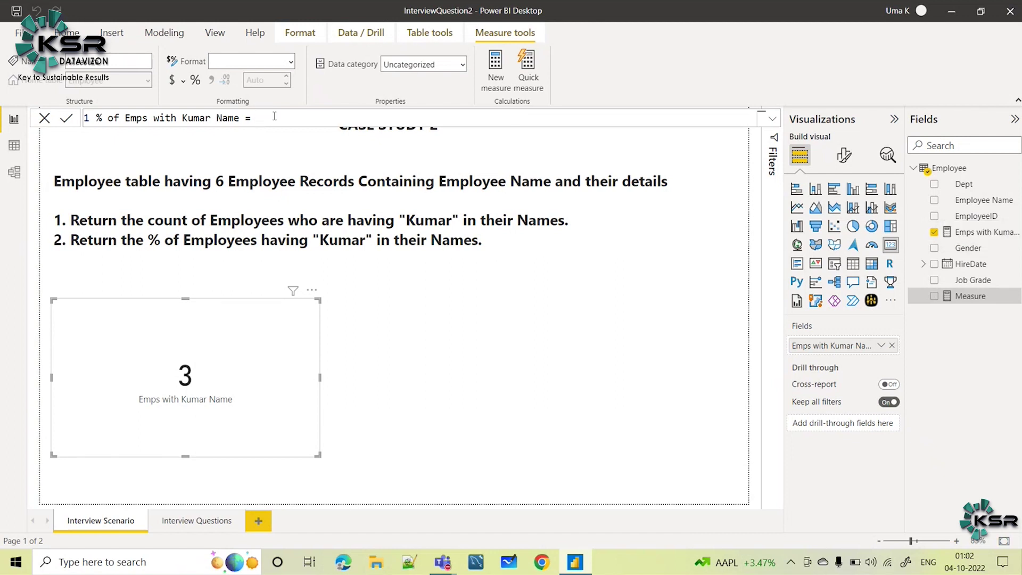
type("Divi")
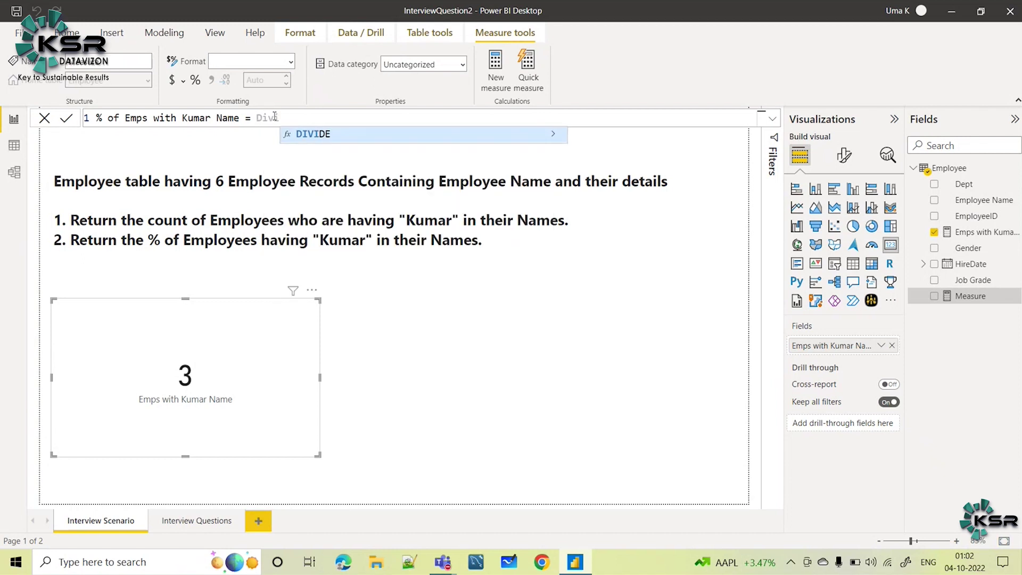
key("Tab")
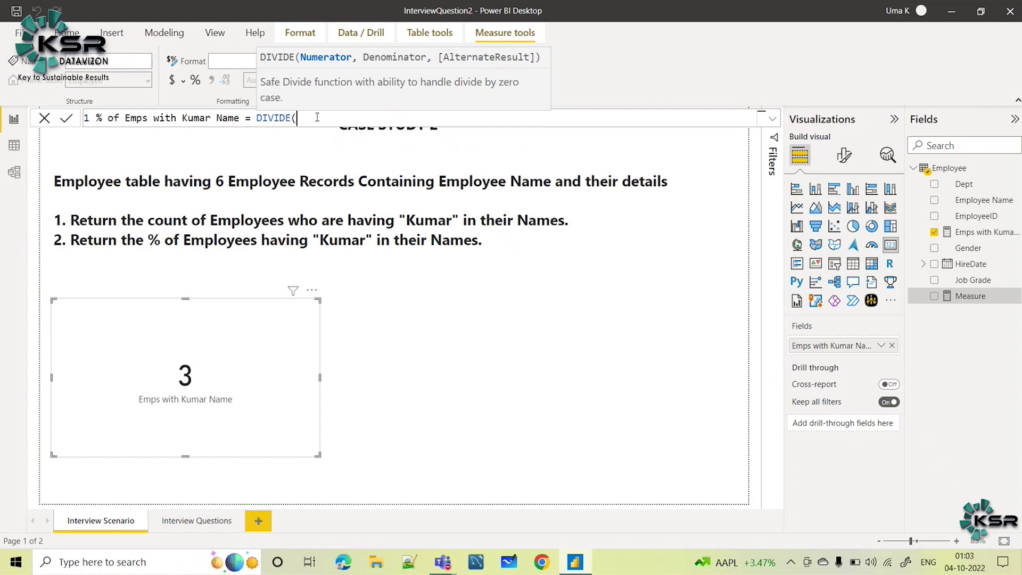
type("Emp")
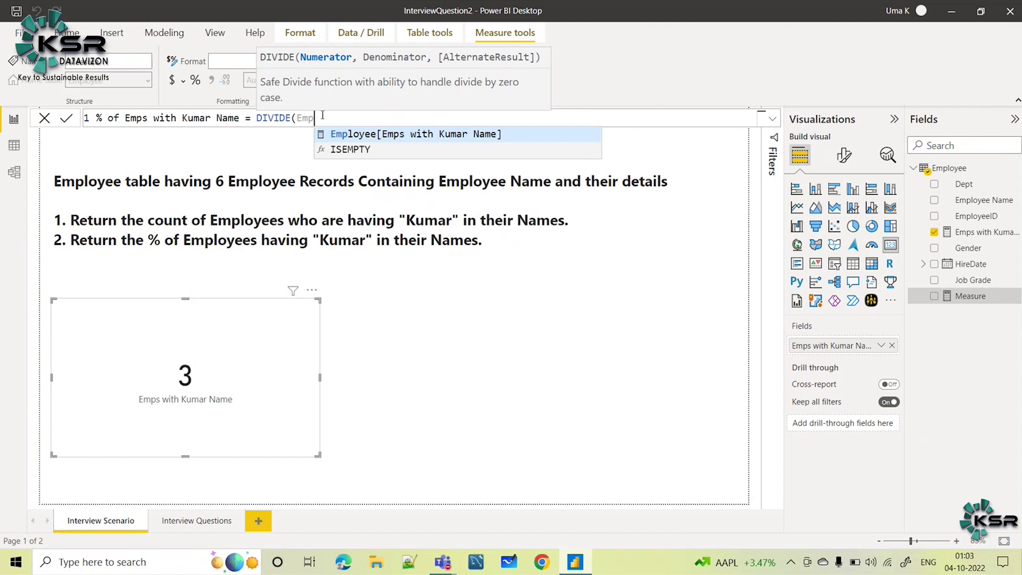
left_click(484, 134)
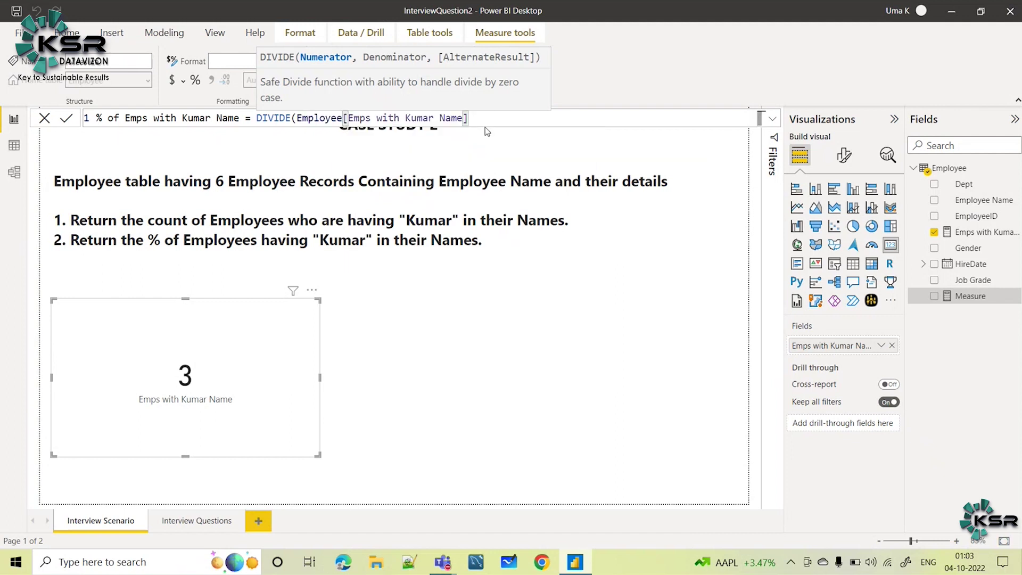
type(",")
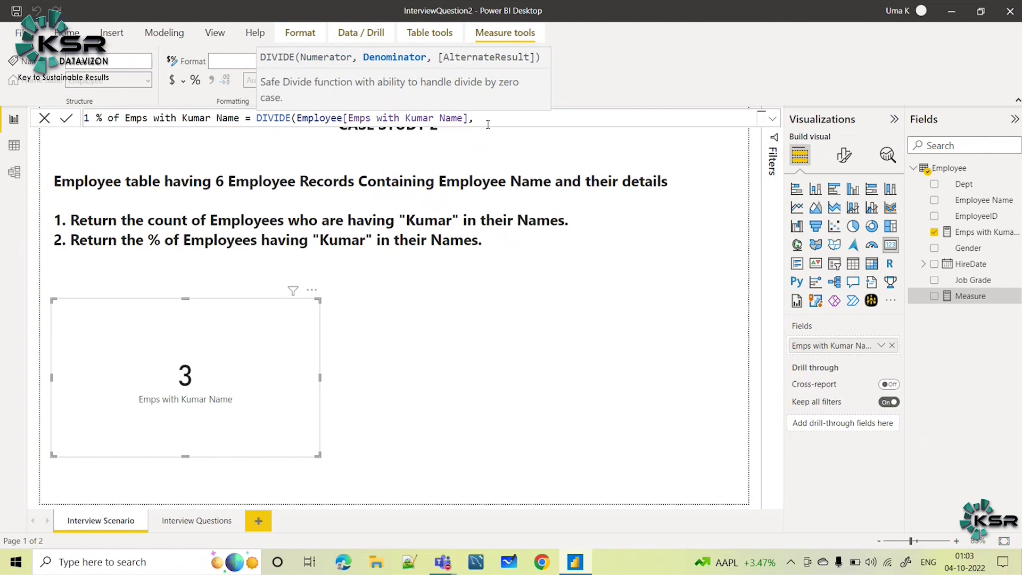
Step: Complete the measure with the denominator COUNTROWS(Employee), close the DIVIDE expression and format the measure as a percentage
type("count")
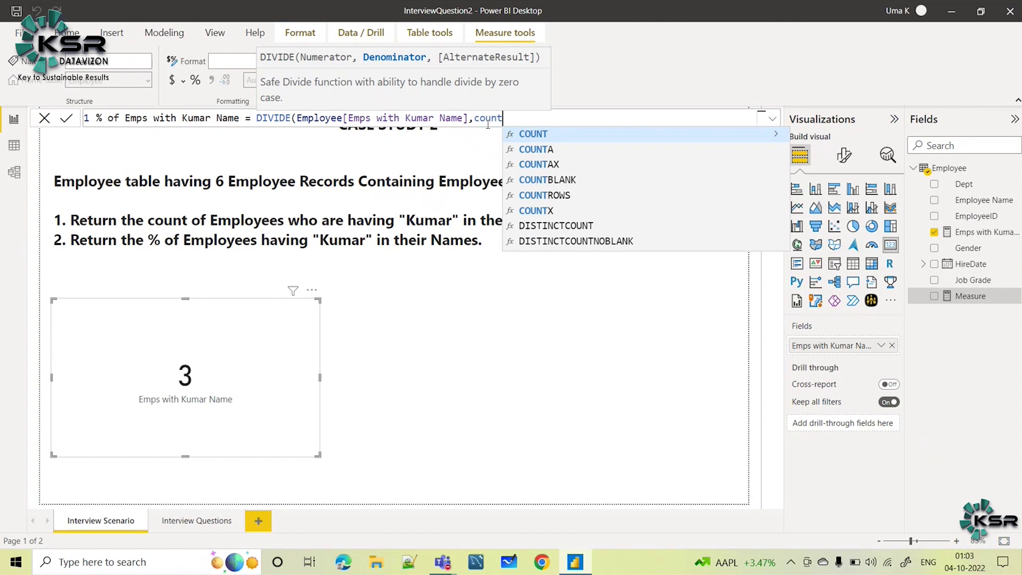
left_click(554, 195)
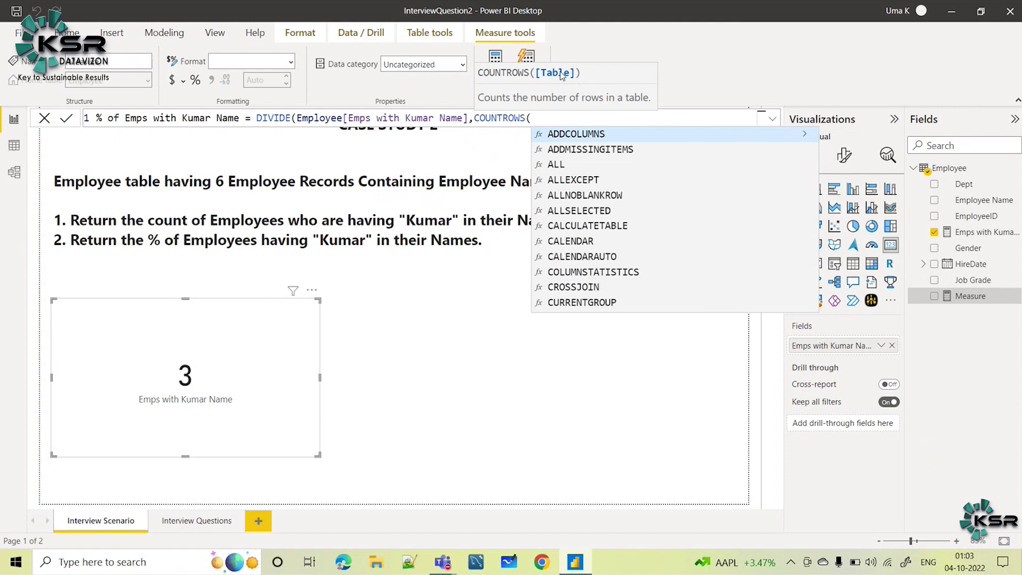
type("employ")
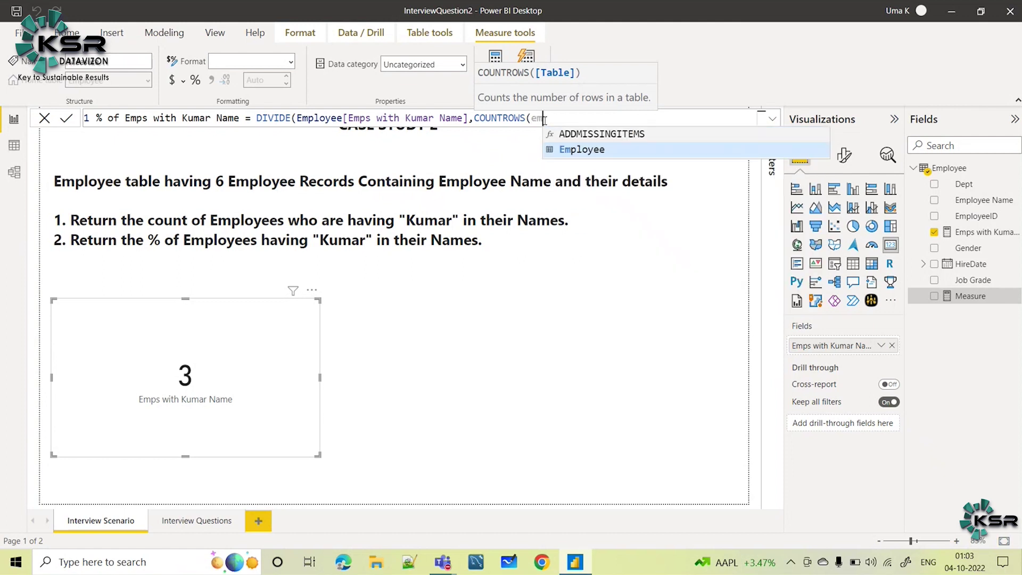
left_click(621, 133)
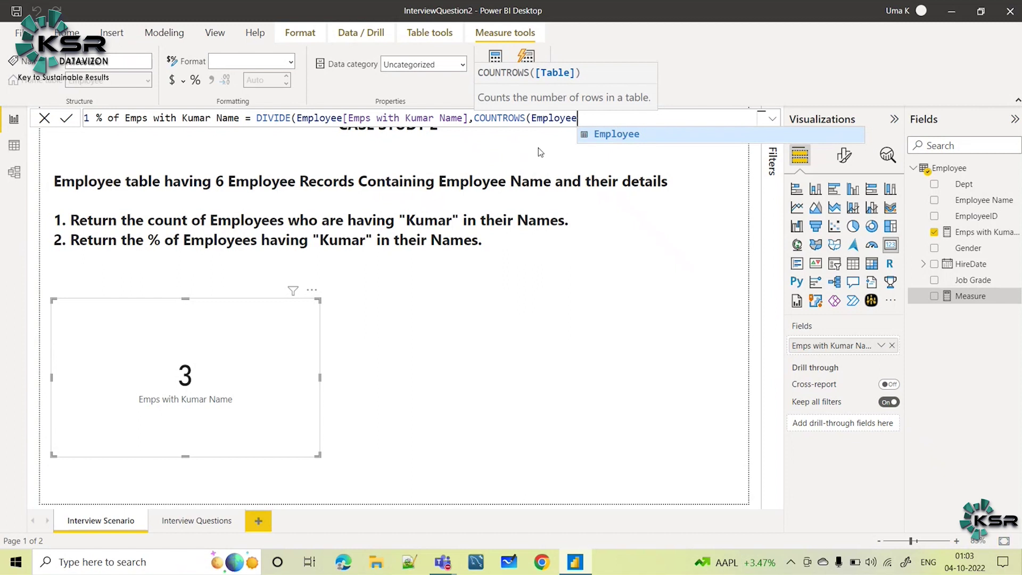
type(")")
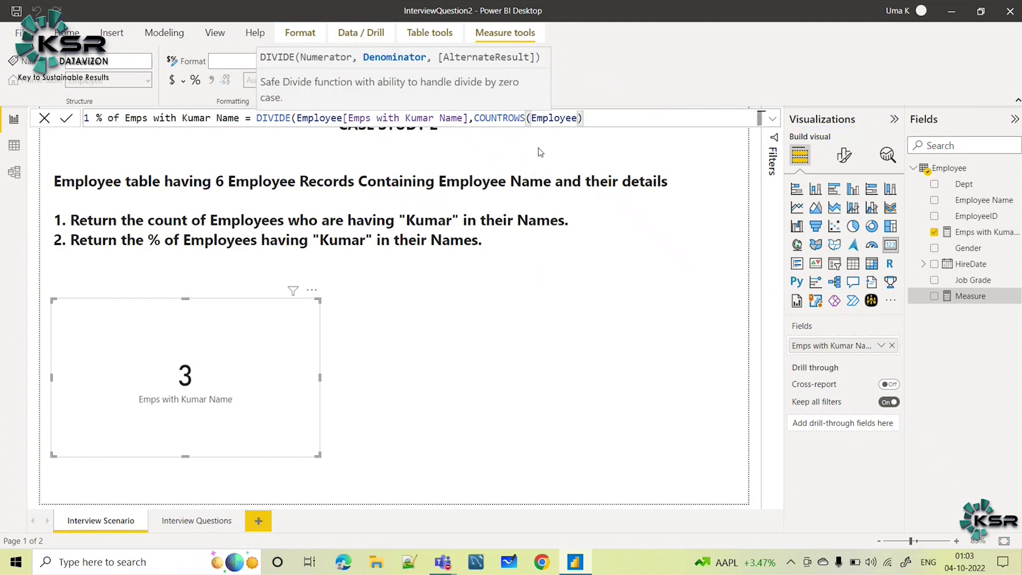
type(")")
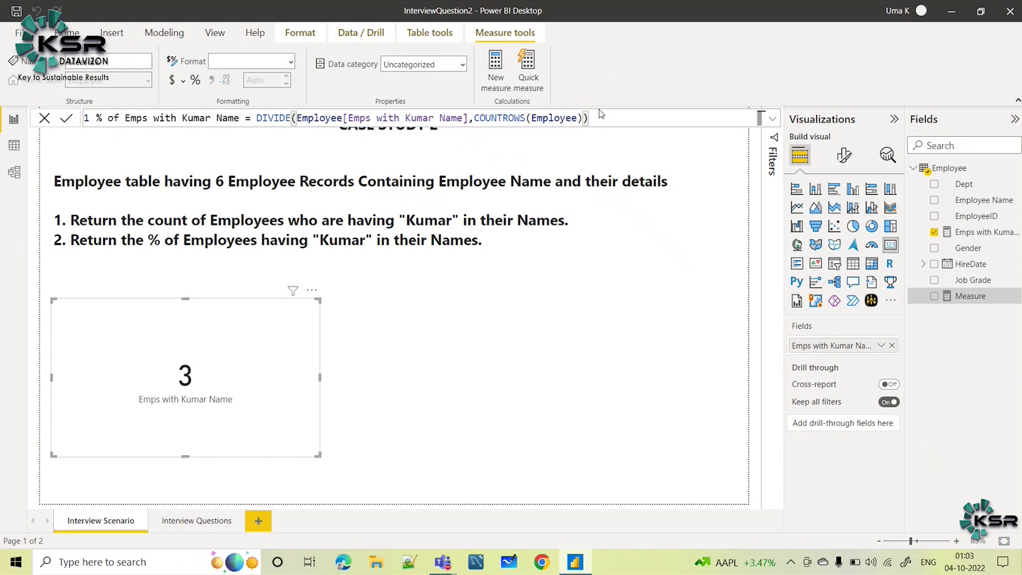
left_click(196, 81)
left_click(196, 81)
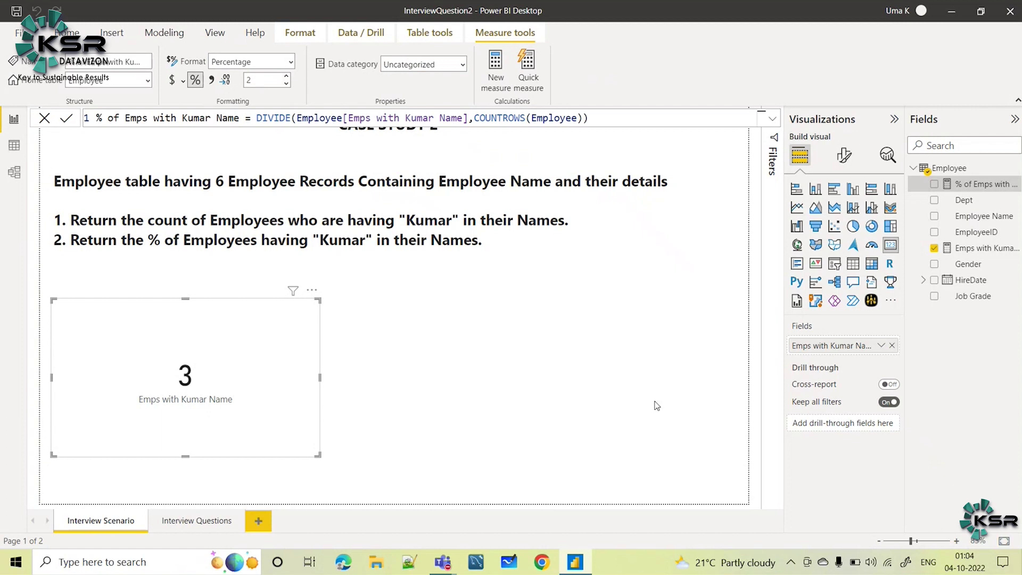
Step: Add a second card visual beside the count card showing the % of Emps with Kumar Name measure
left_click(634, 396)
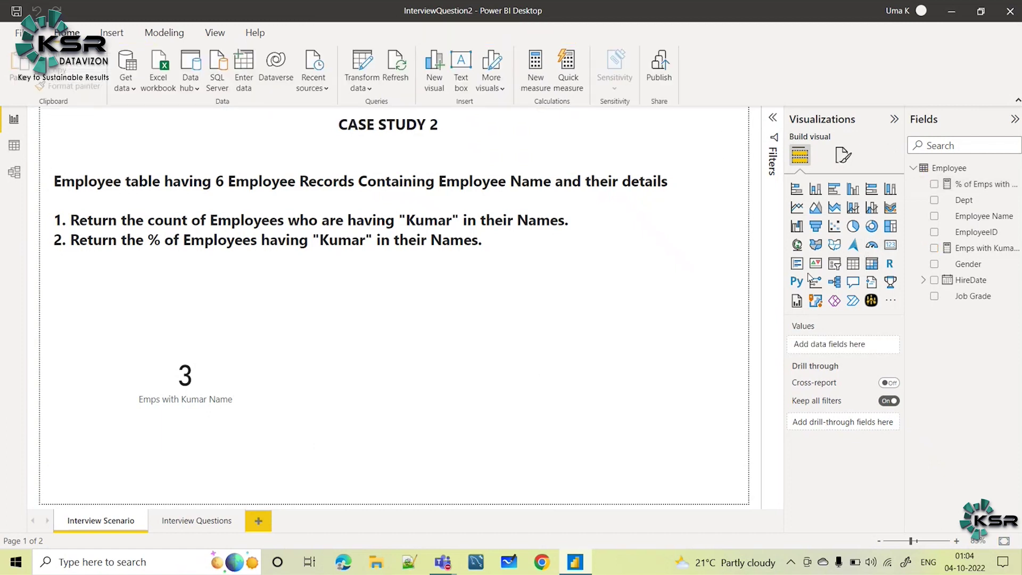
left_click(890, 244)
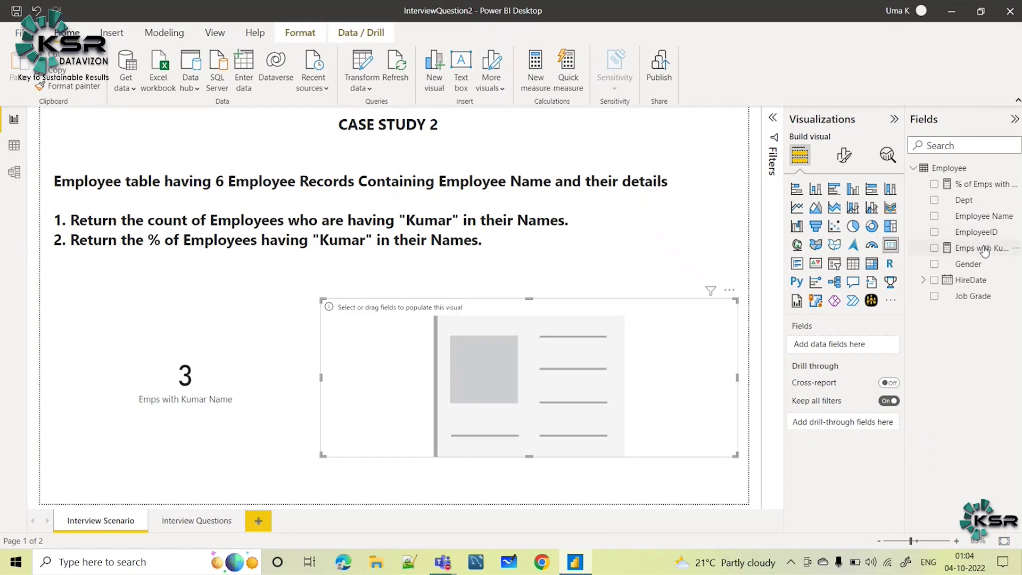
left_click_drag(982, 184, 846, 349)
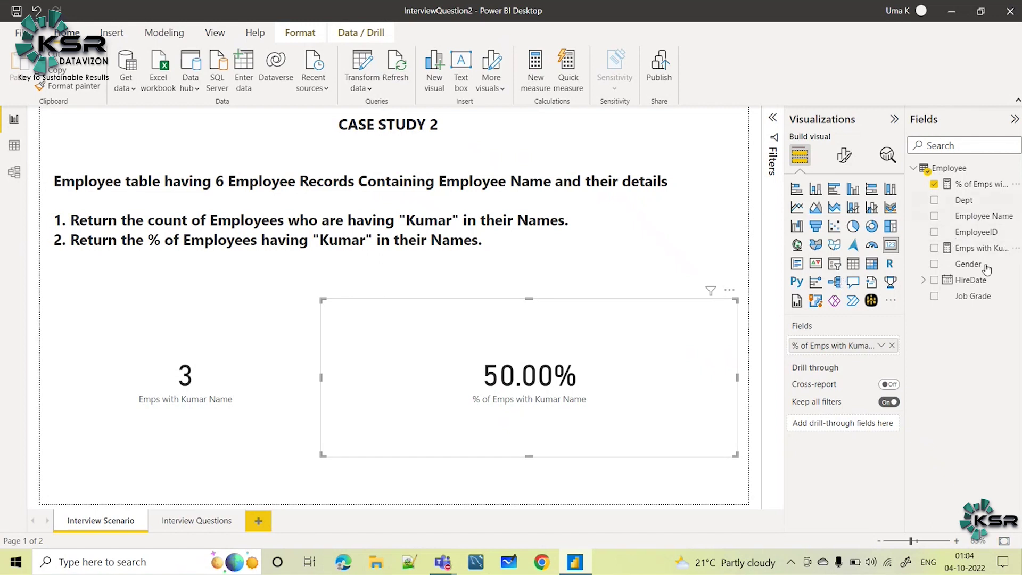
Step: Set the number of decimal places of the % of Emps with Kumar Name measure to 0
left_click(970, 185)
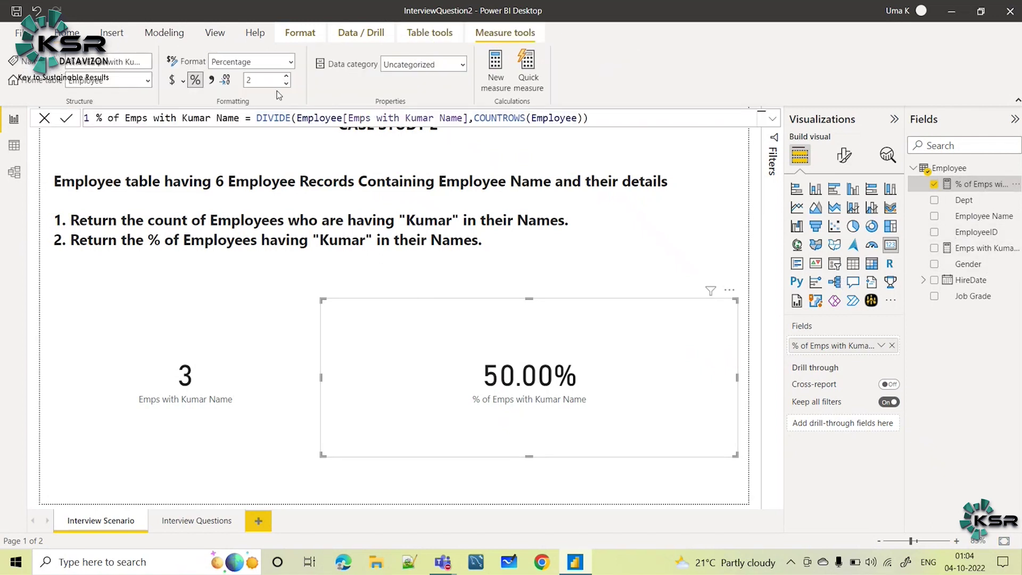
double_click(257, 80)
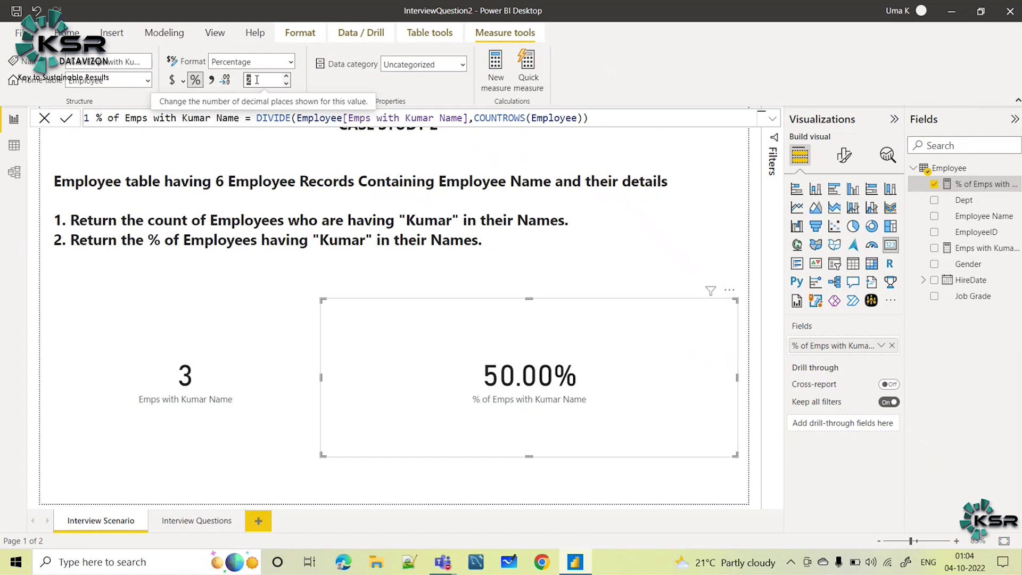
type("0")
key("BackSpace")
type("2")
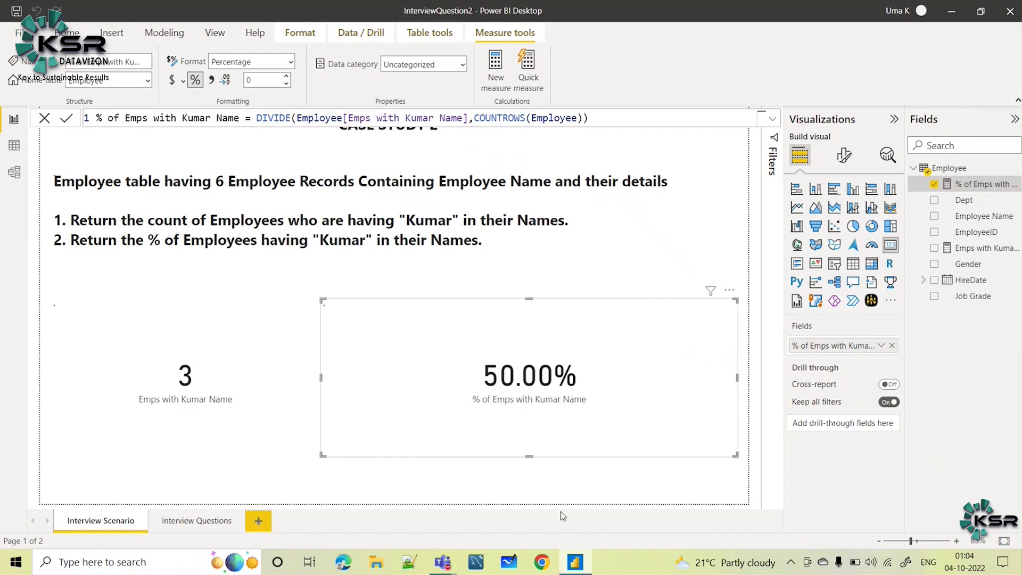
left_click(517, 482)
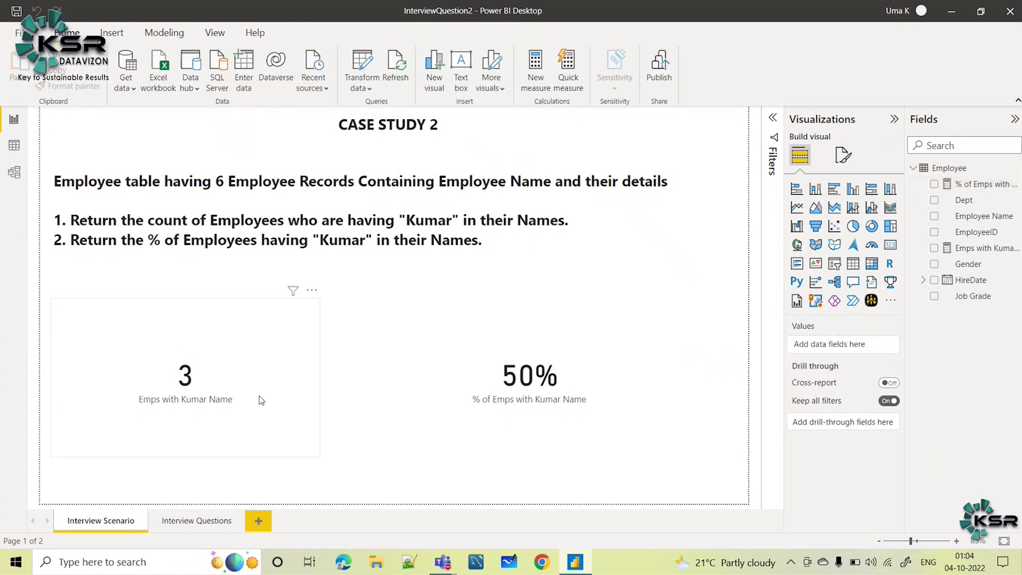
Step: Check the two cards on the report page against the names in the Employee table and the case study questions
left_click(14, 145)
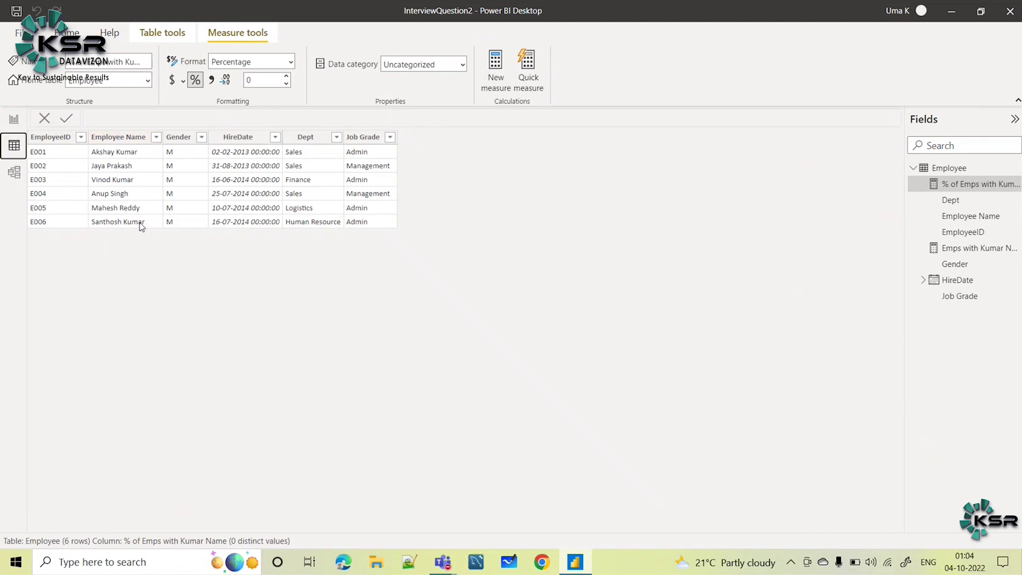
left_click(12, 122)
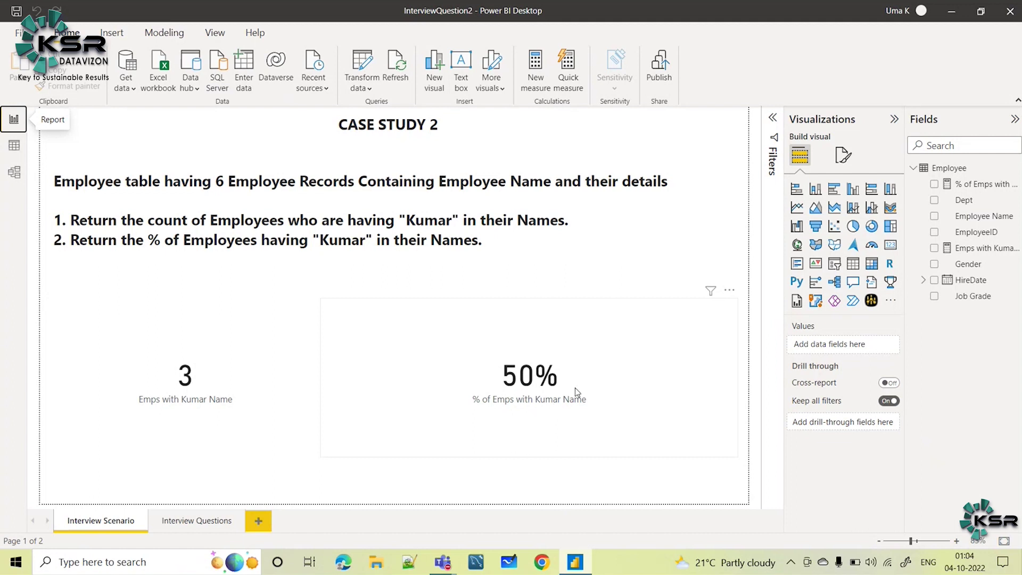
left_click(228, 356)
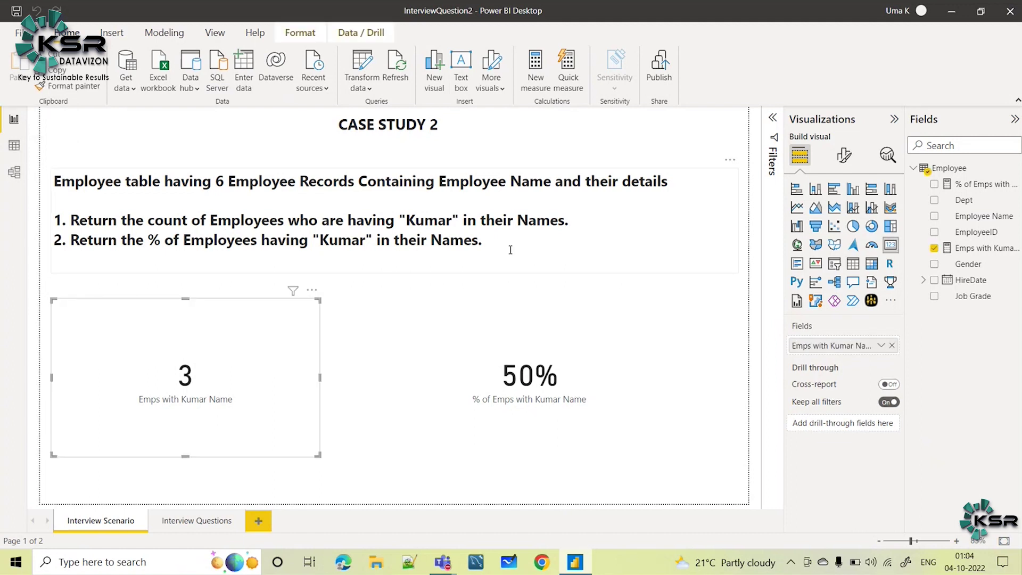
left_click(400, 235)
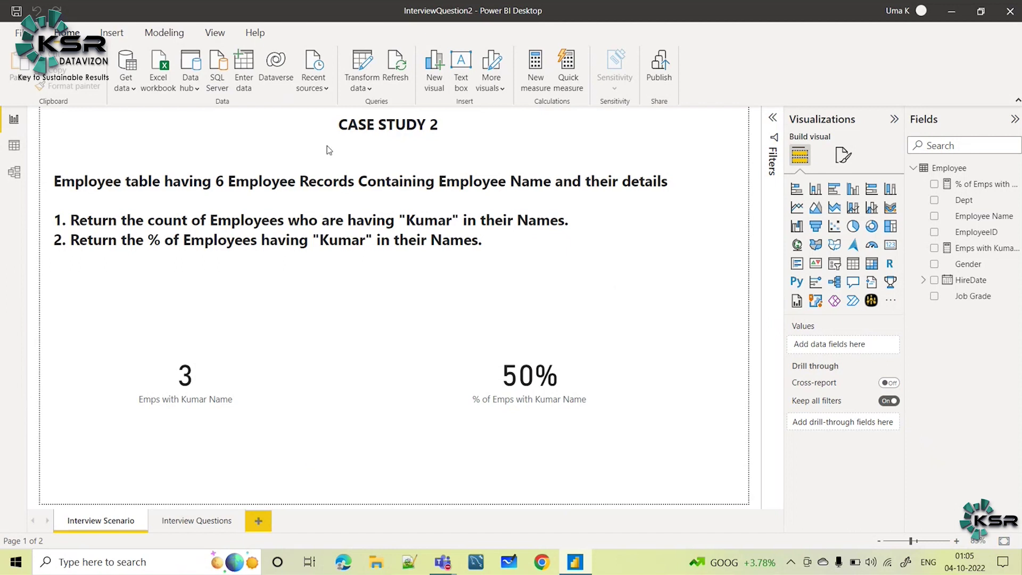
Step: Open the Interview Questions page and view the formula of the % of Emps with Kumar Name measure
left_click(182, 526)
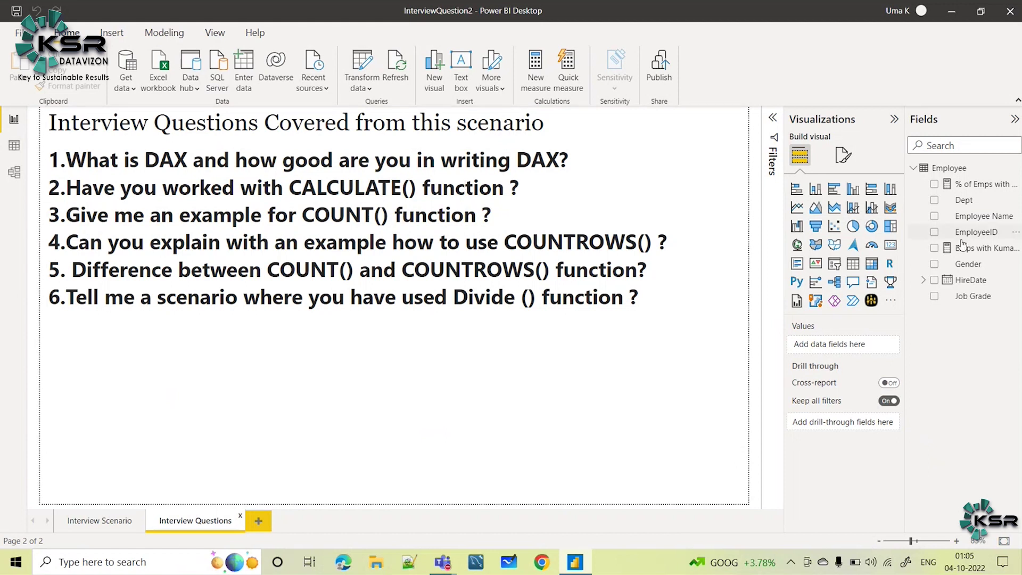
left_click(982, 185)
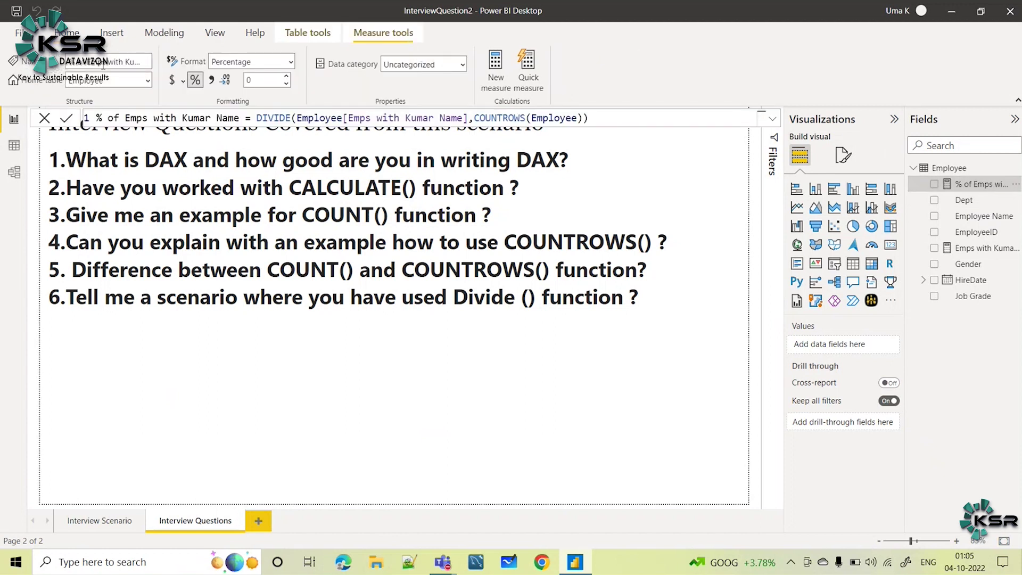
Step: Examine the formulas of the Emps with Kumar Name and % of Emps with Kumar Name measures against the listed interview questions
left_click(982, 248)
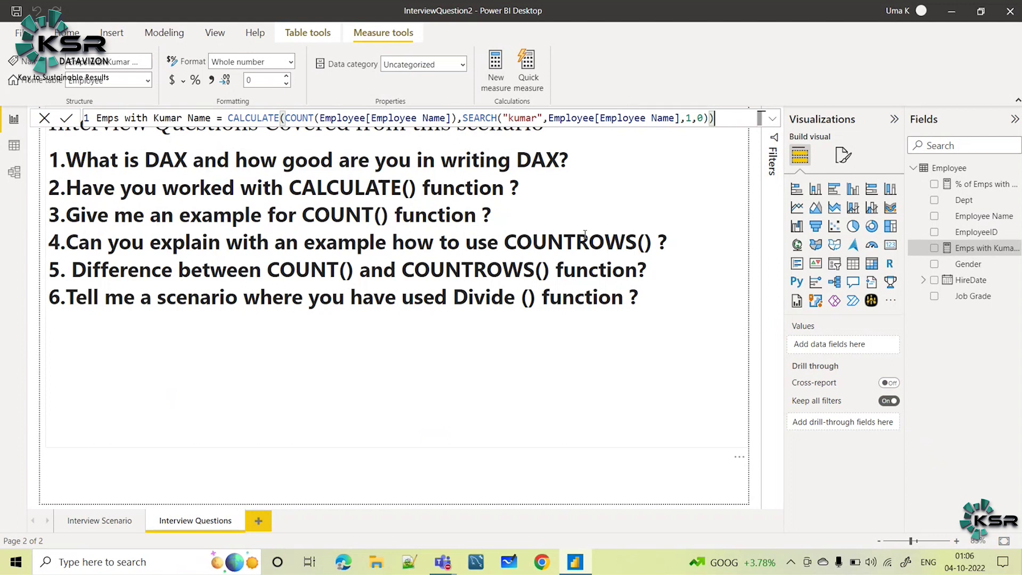
left_click(967, 186)
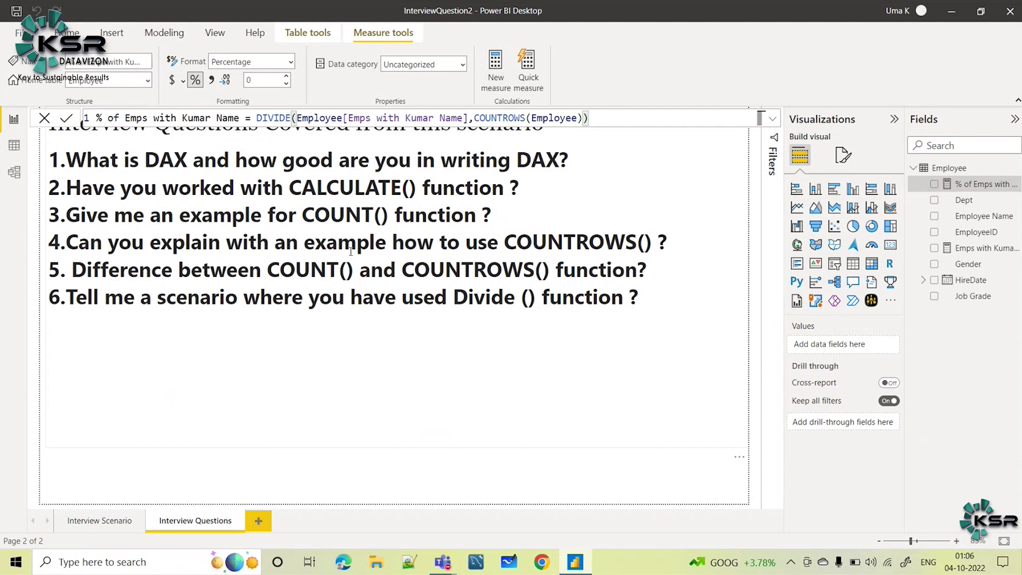
left_click(499, 269)
left_click(585, 483)
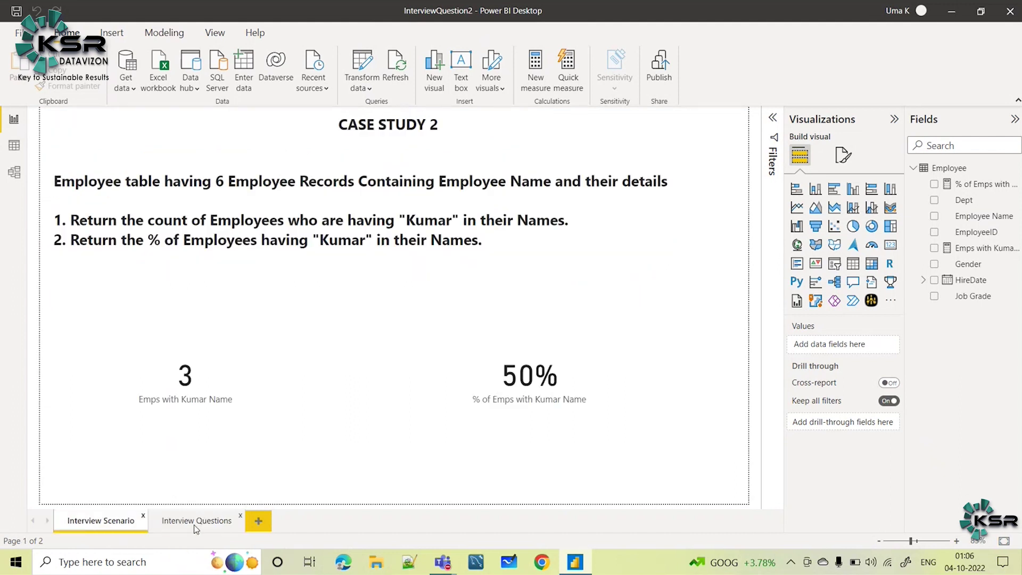
Step: Reopen the Interview Questions page and review the questions on the CALCULATE, COUNT, COUNTROWS and DIVIDE functions
left_click(196, 526)
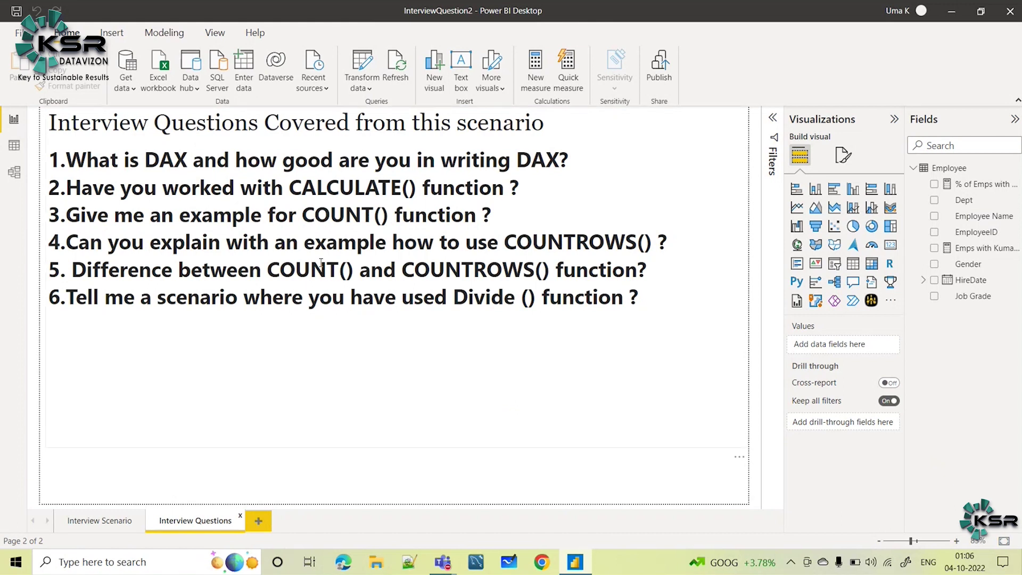
left_click(501, 261)
left_click(559, 473)
Step: View the Employee table's records and return to the Interview Scenario report page
left_click(100, 520)
left_click(13, 145)
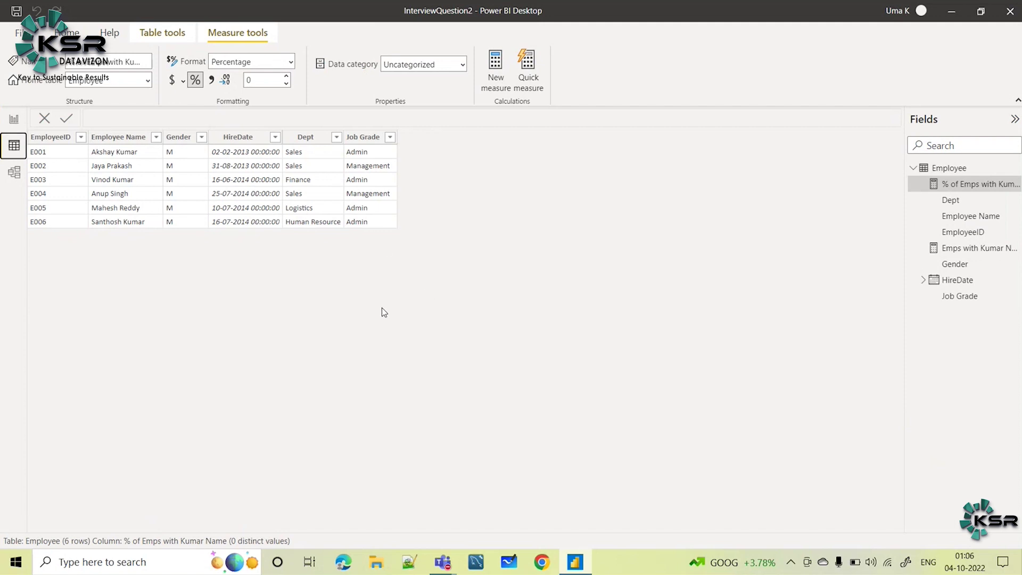
left_click(14, 120)
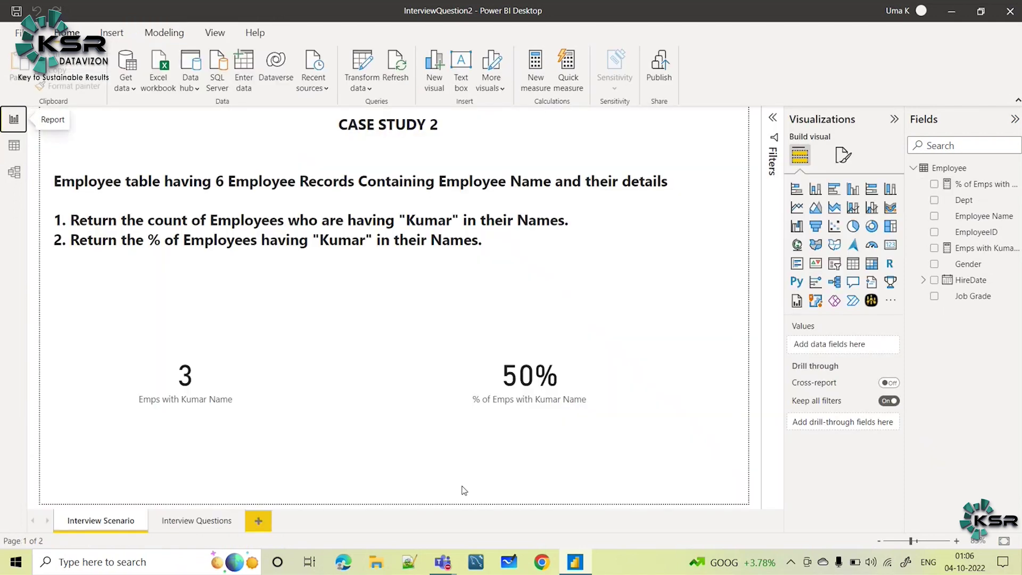